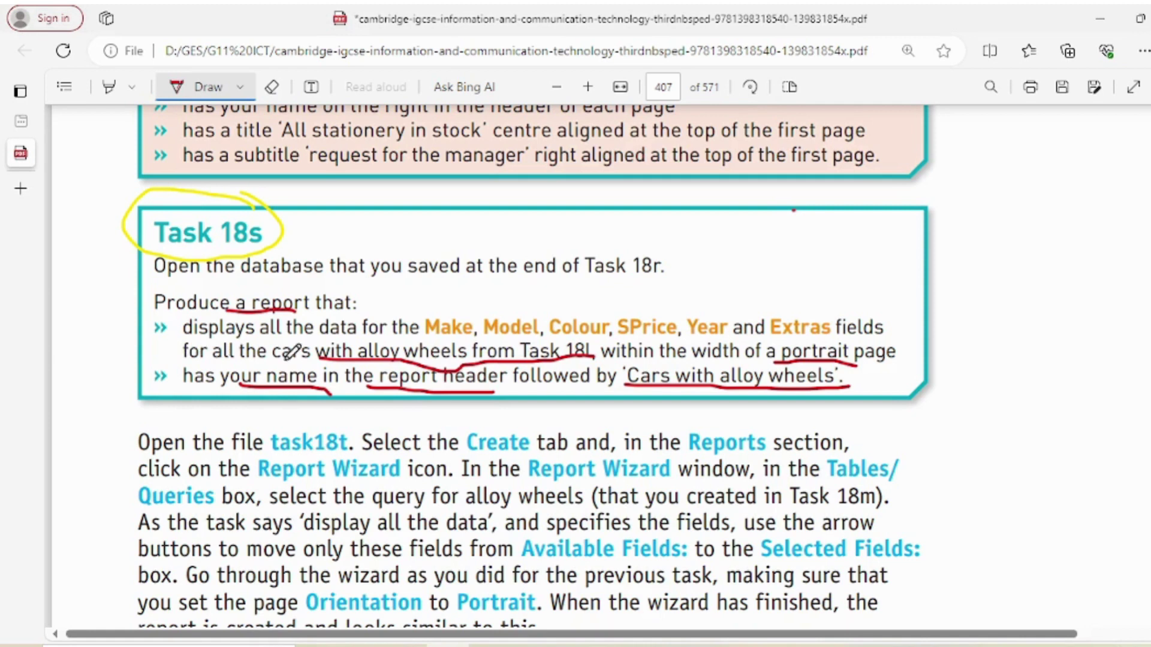
- Read the Task 18s report requirements and worked instructions through to Task 18t in the textbook PDF, and switch to the Access database
mouse_move(309, 358)
mouse_down()
mouse_move(316, 327)
mouse_move(265, 326)
mouse_move(285, 353)
mouse_move(316, 359)
mouse_up()
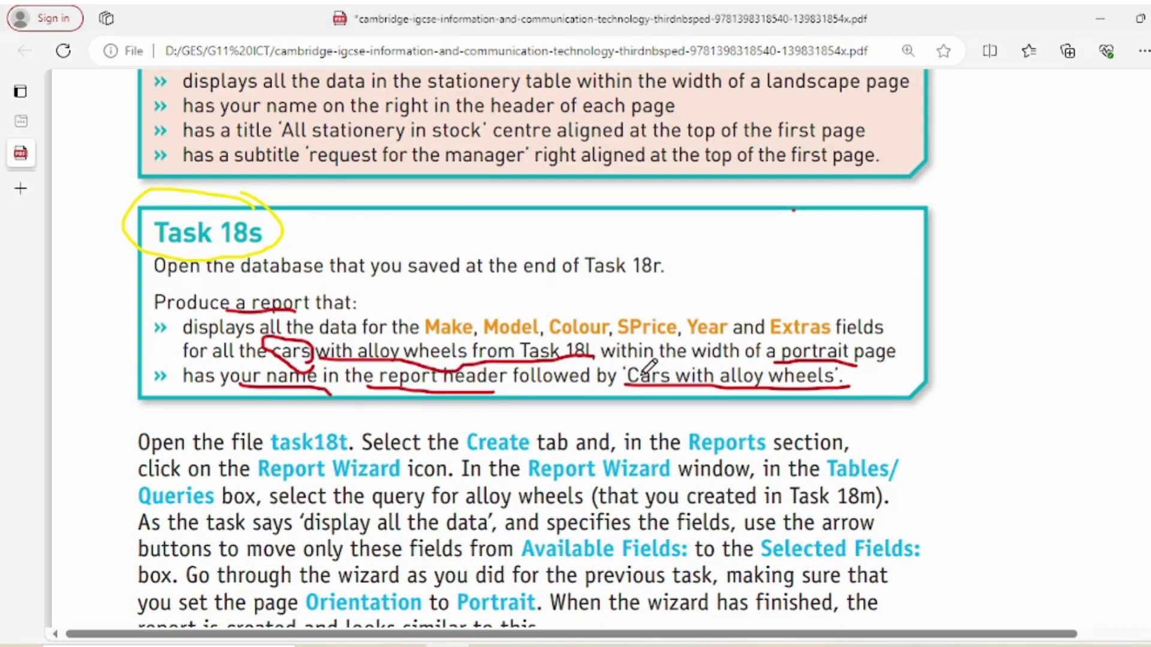
scroll(818, 459, down, 8)
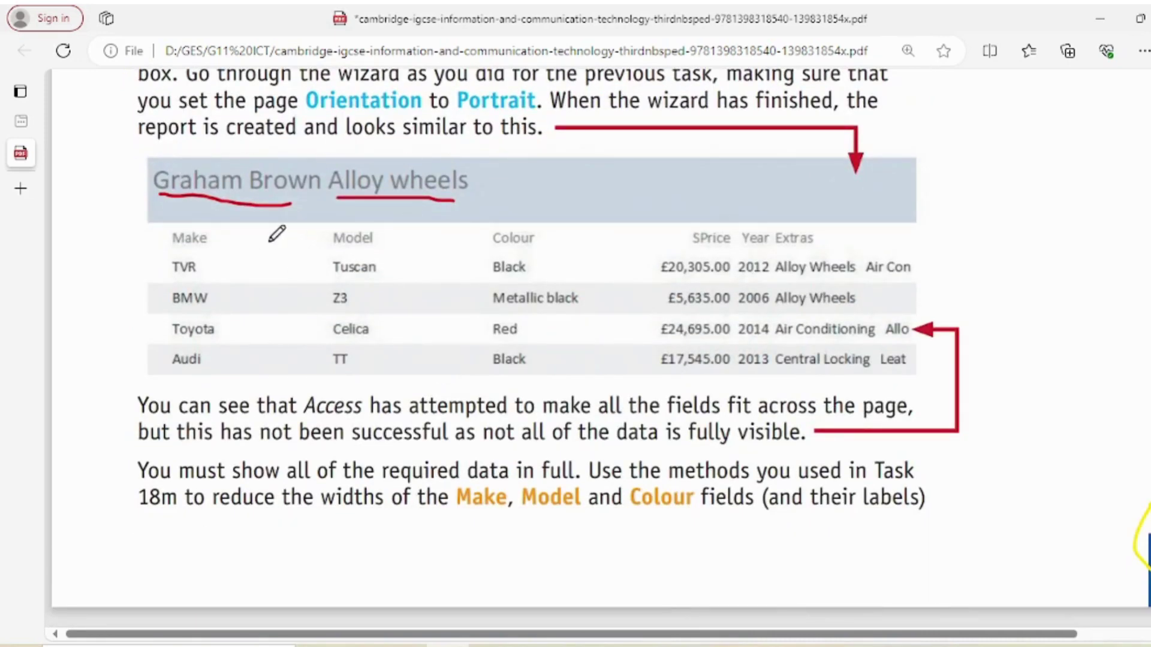
scroll(769, 368, down, 10)
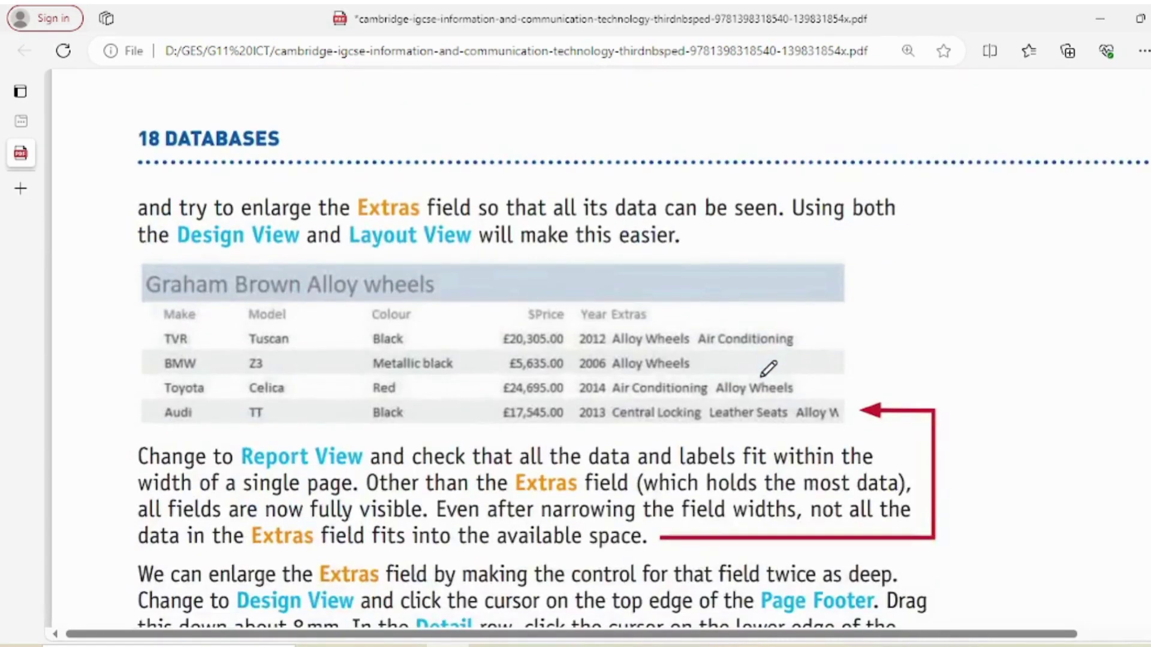
scroll(768, 368, down, 12)
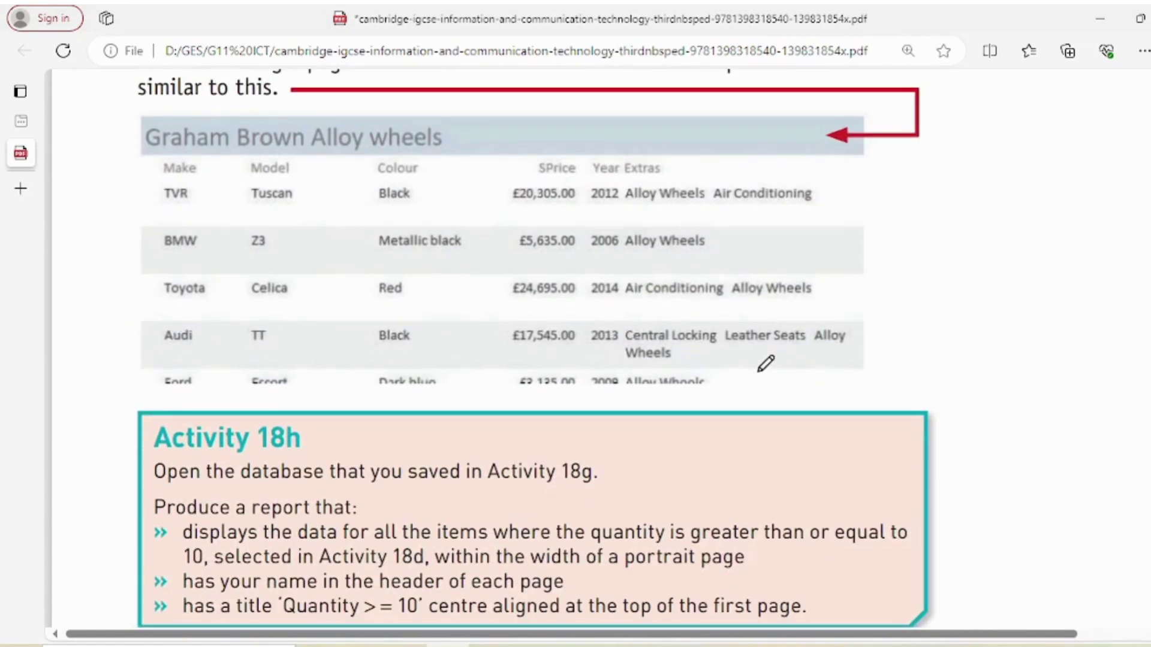
scroll(764, 361, up, 2)
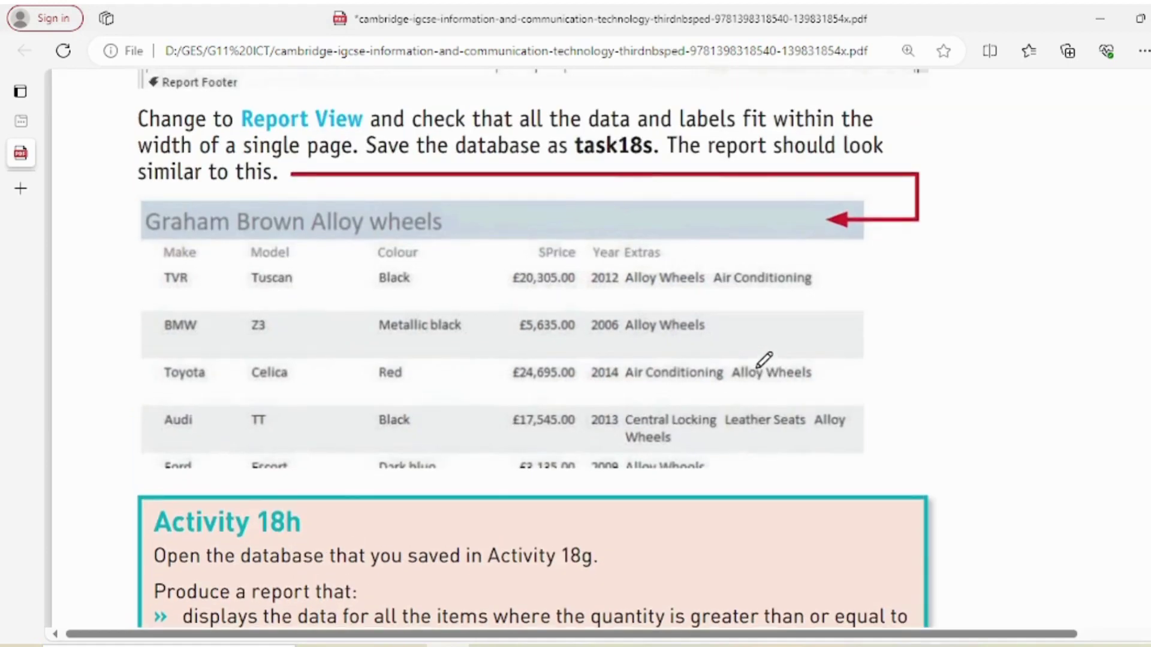
scroll(764, 360, up, 2)
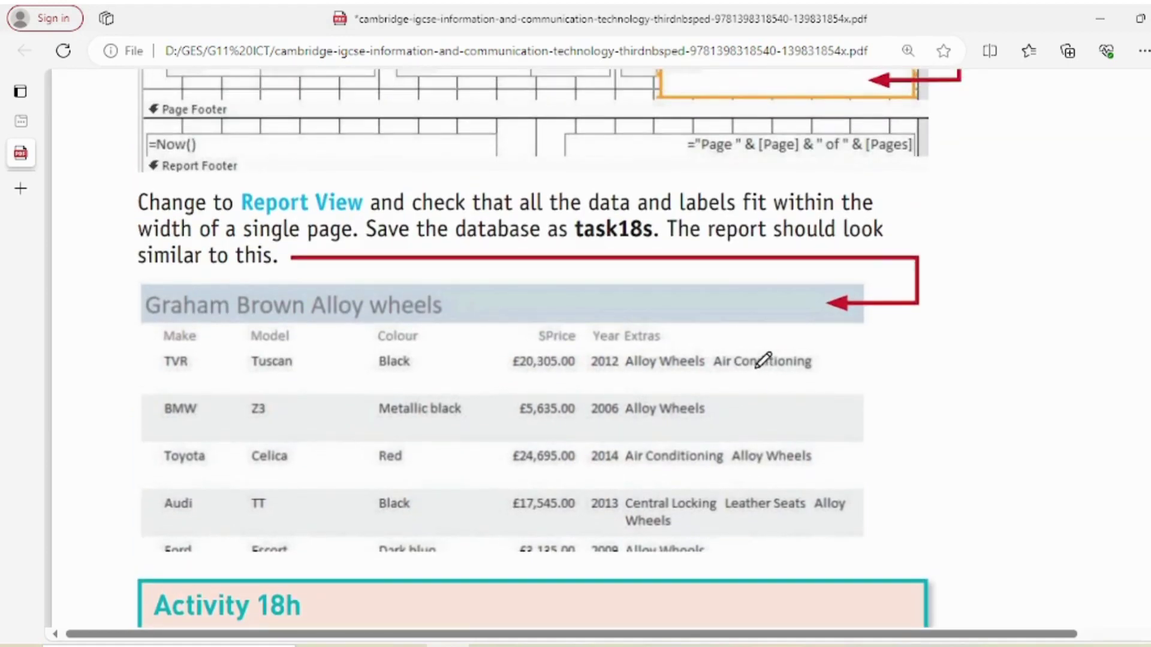
scroll(763, 360, up, 2)
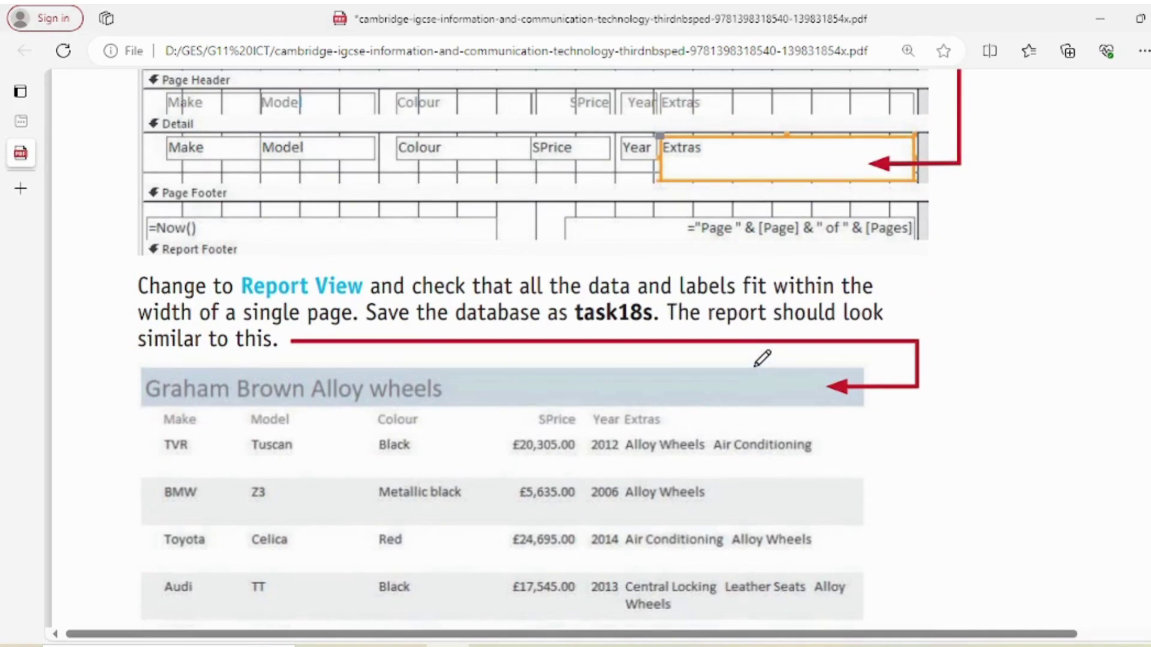
scroll(762, 359, down, 6)
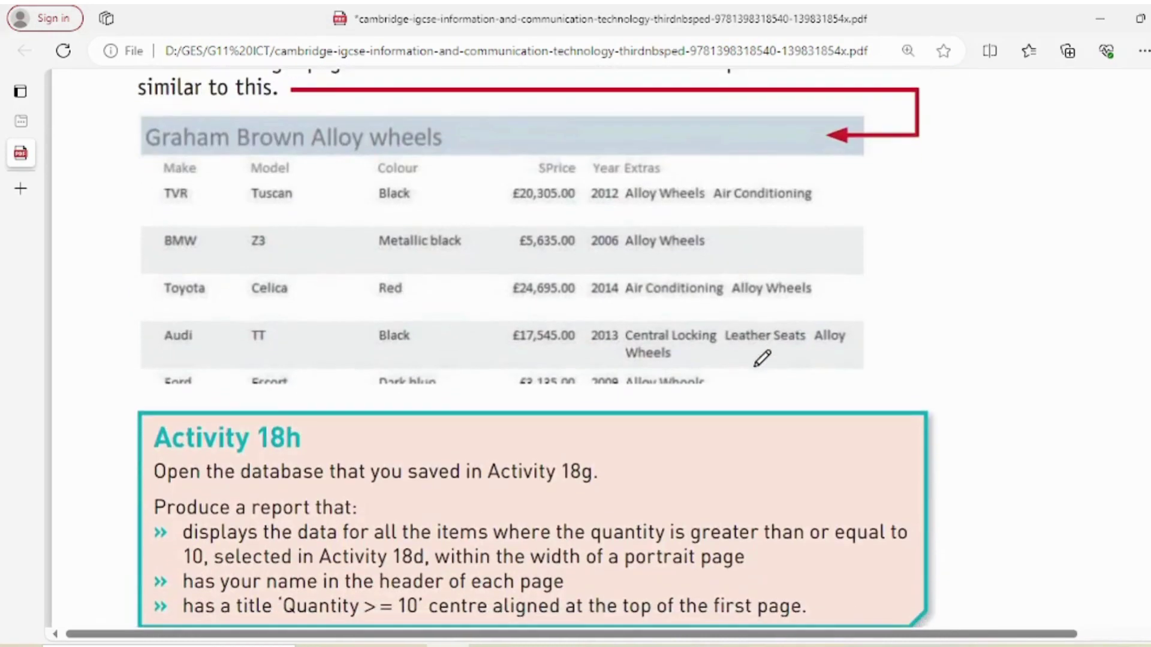
scroll(762, 359, down, 2)
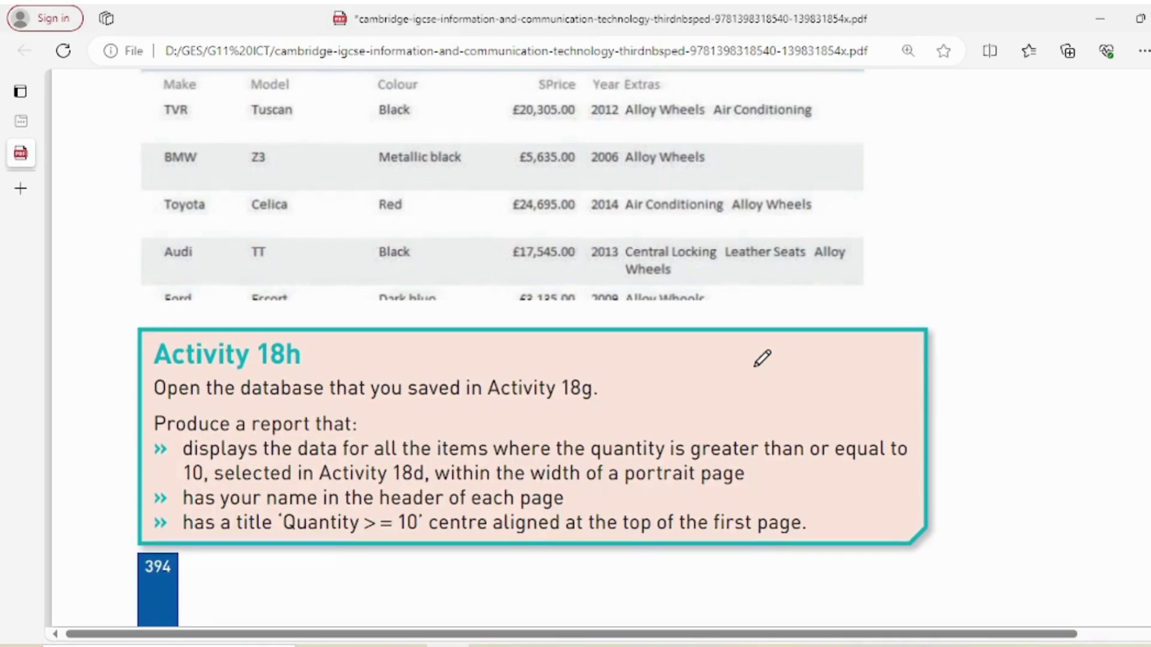
scroll(763, 359, up, 10)
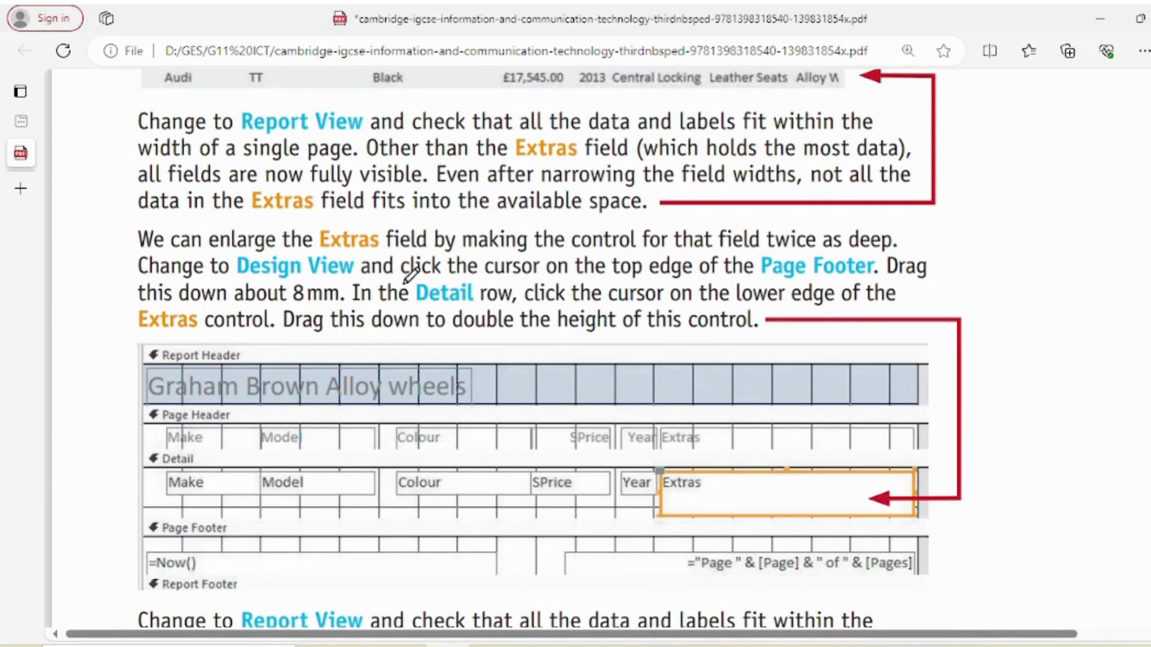
scroll(812, 316, down, 4)
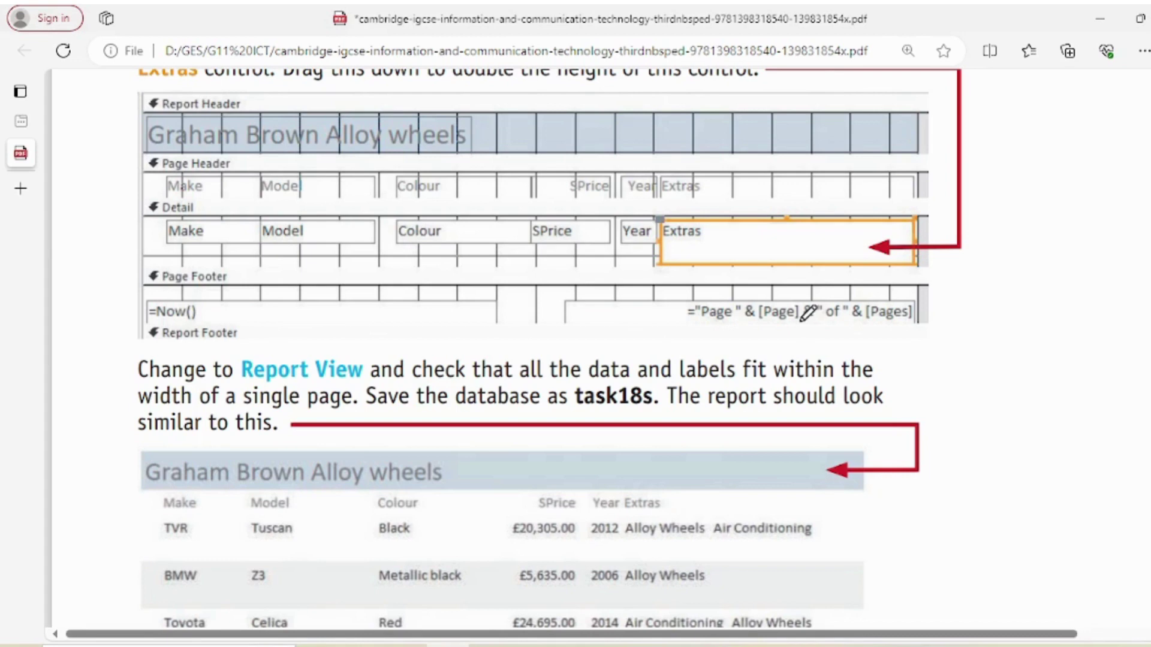
scroll(809, 313, down, 9)
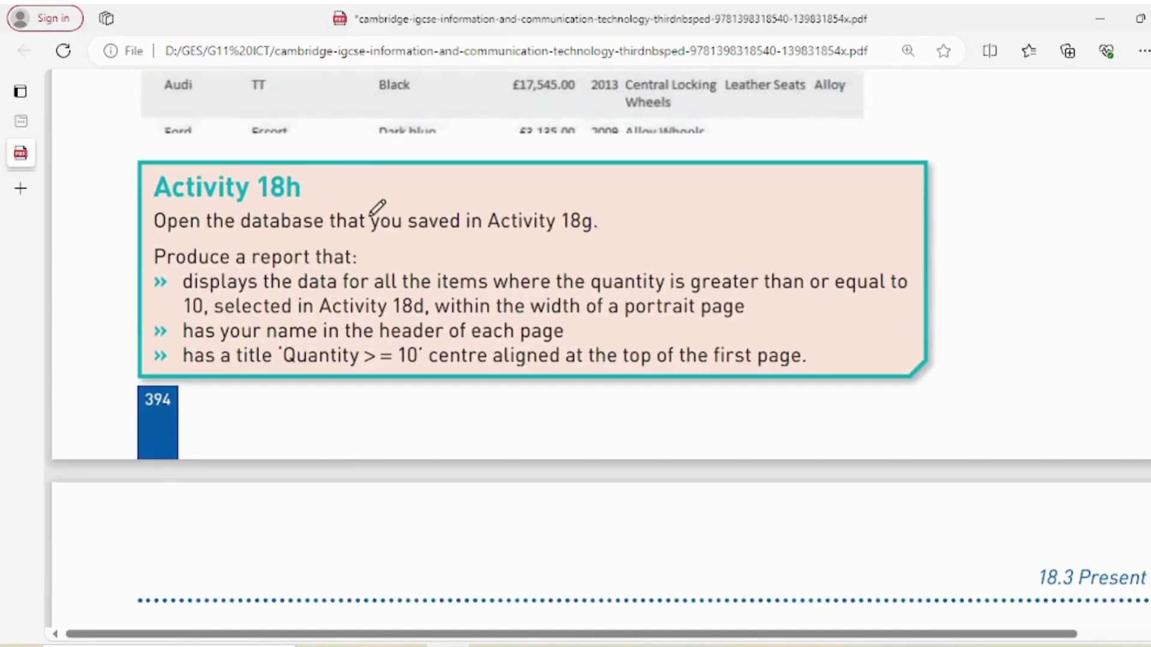
scroll(475, 390, down, 5)
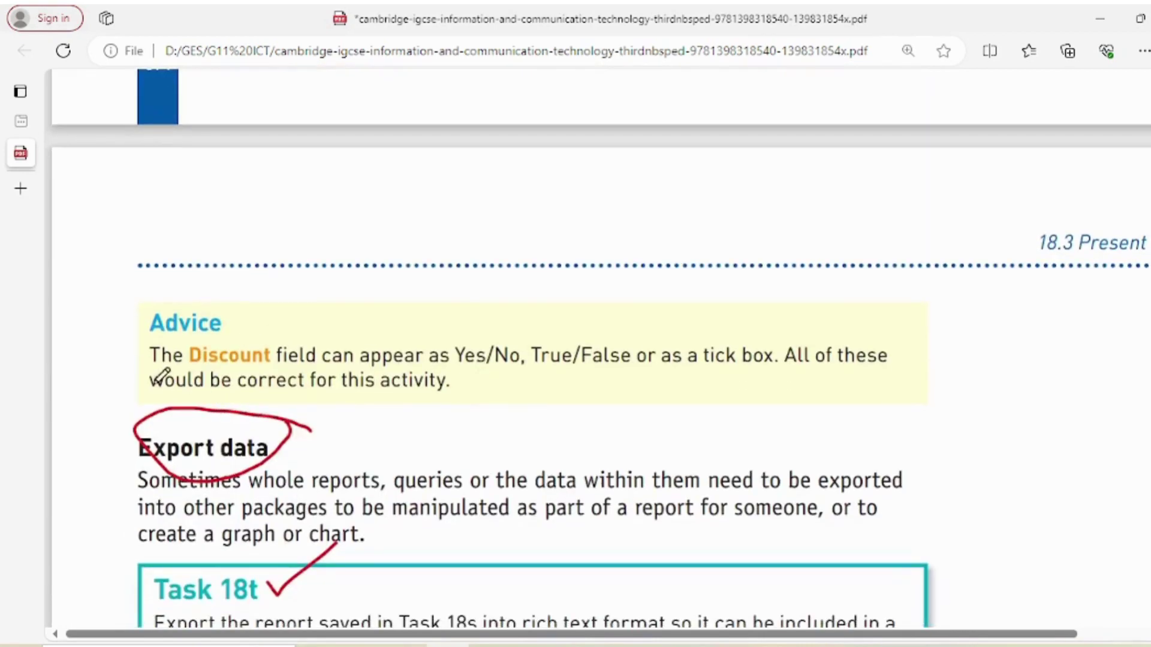
scroll(225, 444, down, 4)
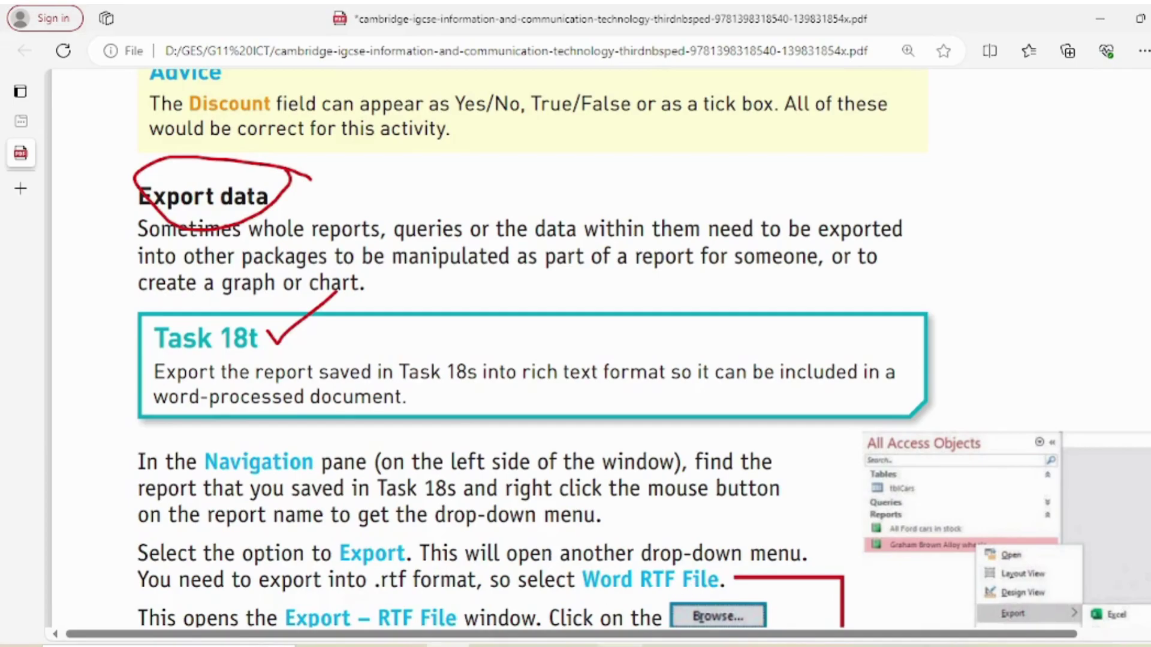
key(alt+Tab)
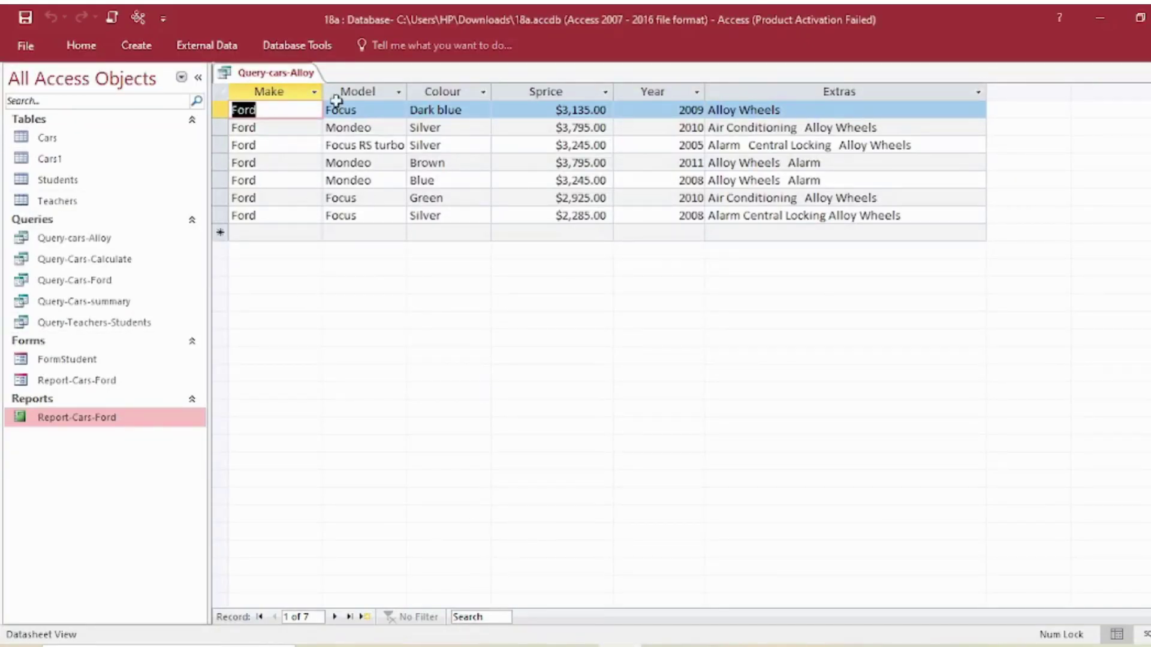
- Show the Valet field in the design of Query-cars-Alloy and run the query
click(80, 45)
click(23, 114)
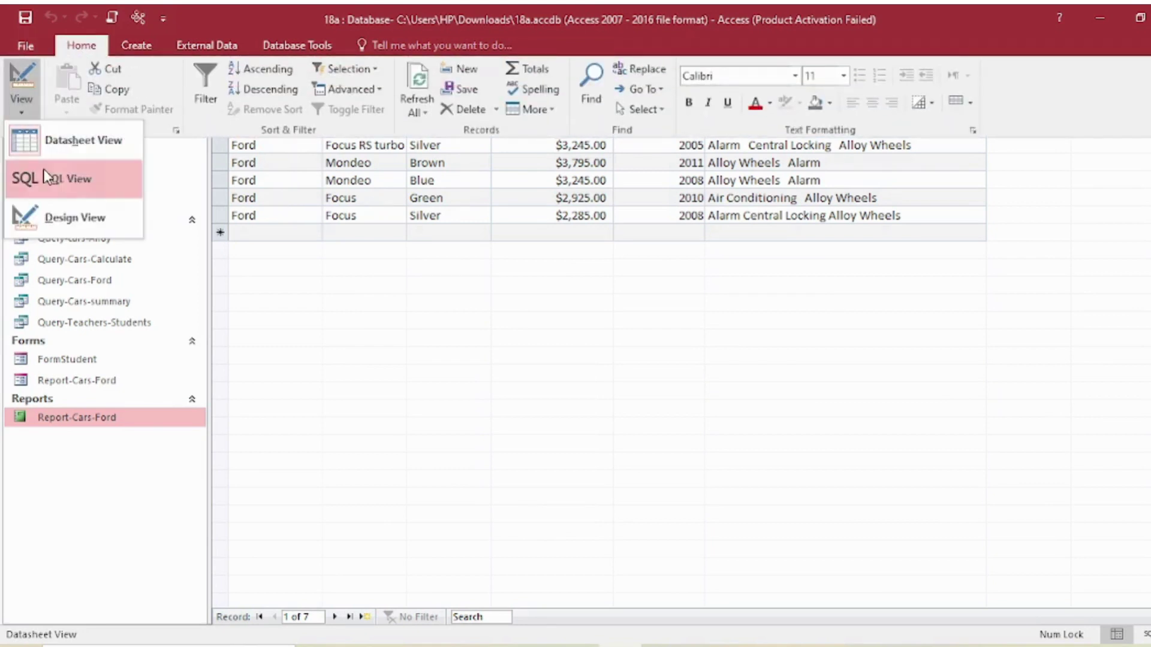
click(57, 215)
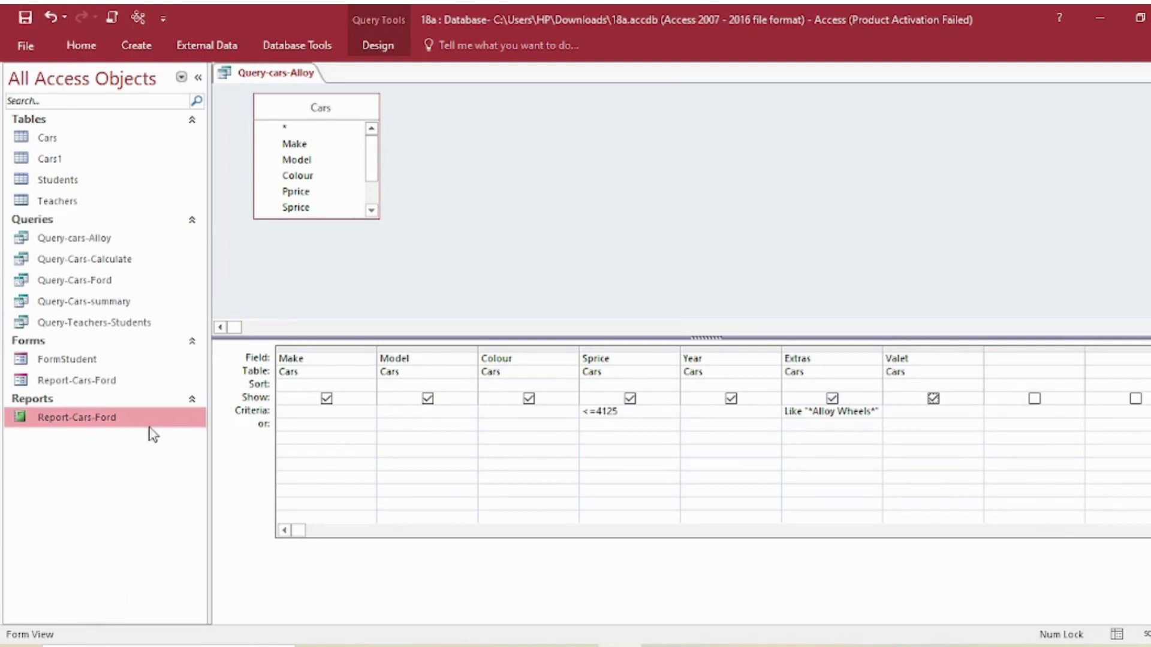
click(72, 44)
click(378, 45)
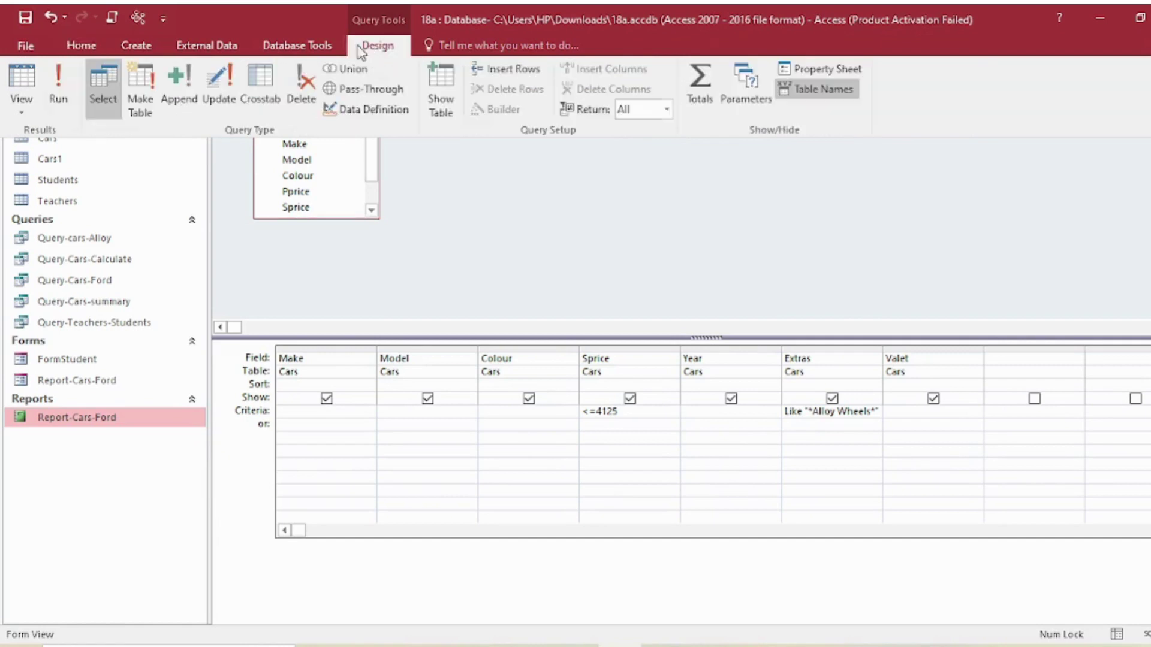
click(53, 90)
click(52, 90)
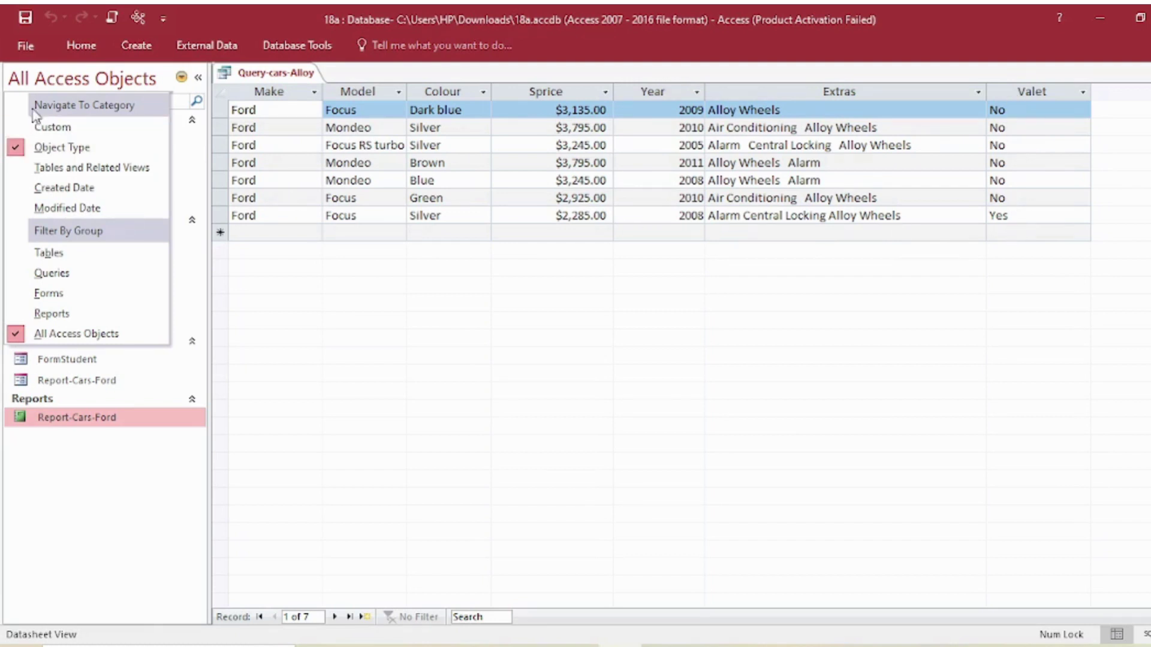
- Hide the Valet field in the design of Query-cars-Alloy and rerun the query
click(81, 46)
click(22, 108)
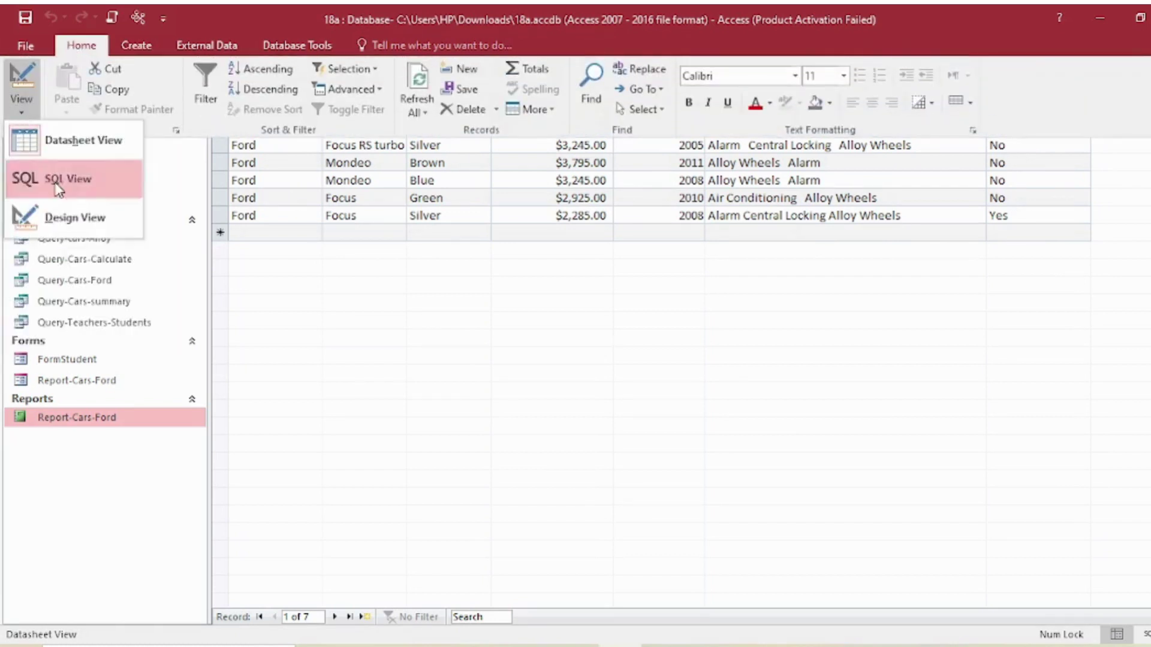
click(66, 228)
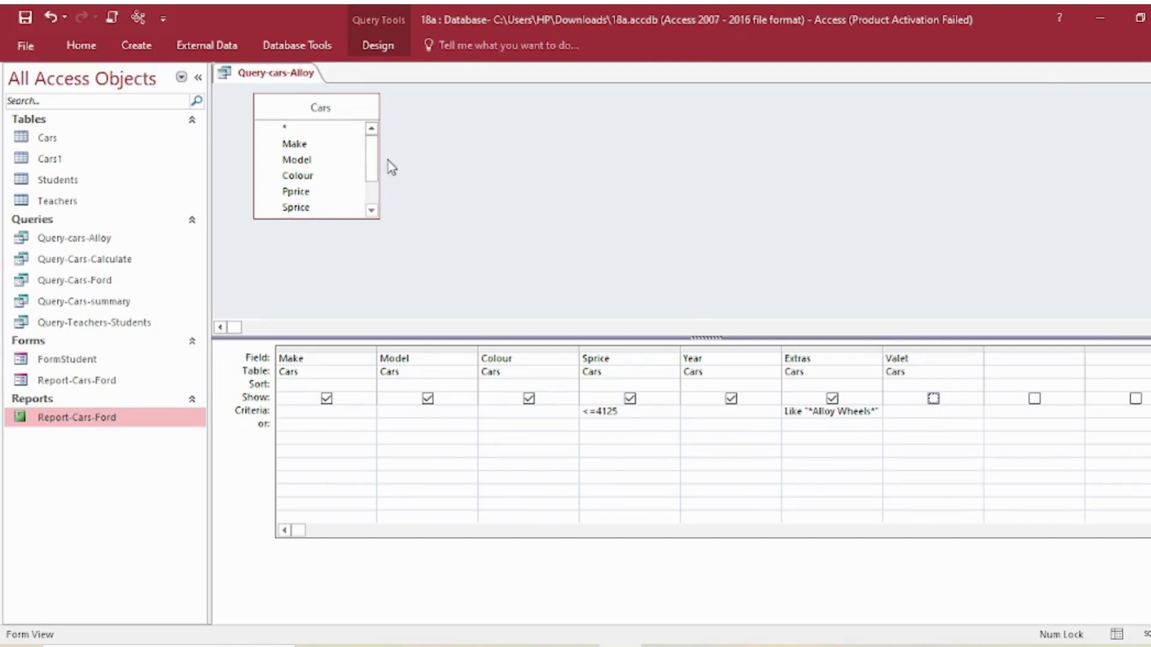
click(368, 45)
click(54, 78)
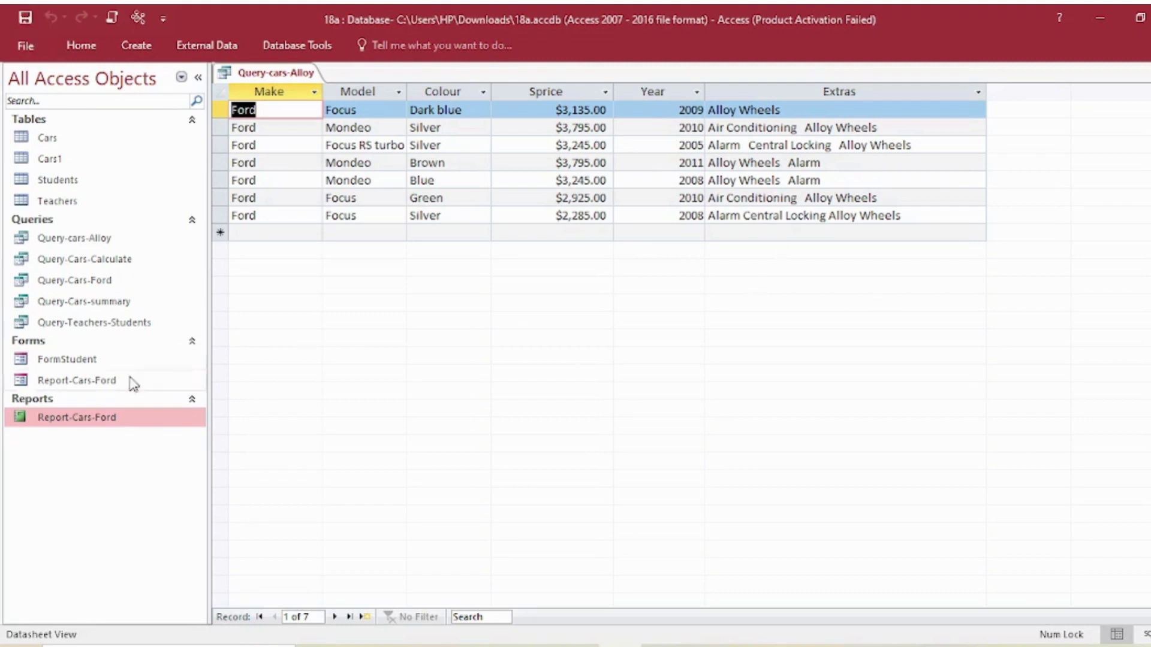
- Set up a Report Wizard report from Query-cars-Alloy with all its fields, no grouping or sorting, in a tabular portrait layout fitted to the page
click(136, 48)
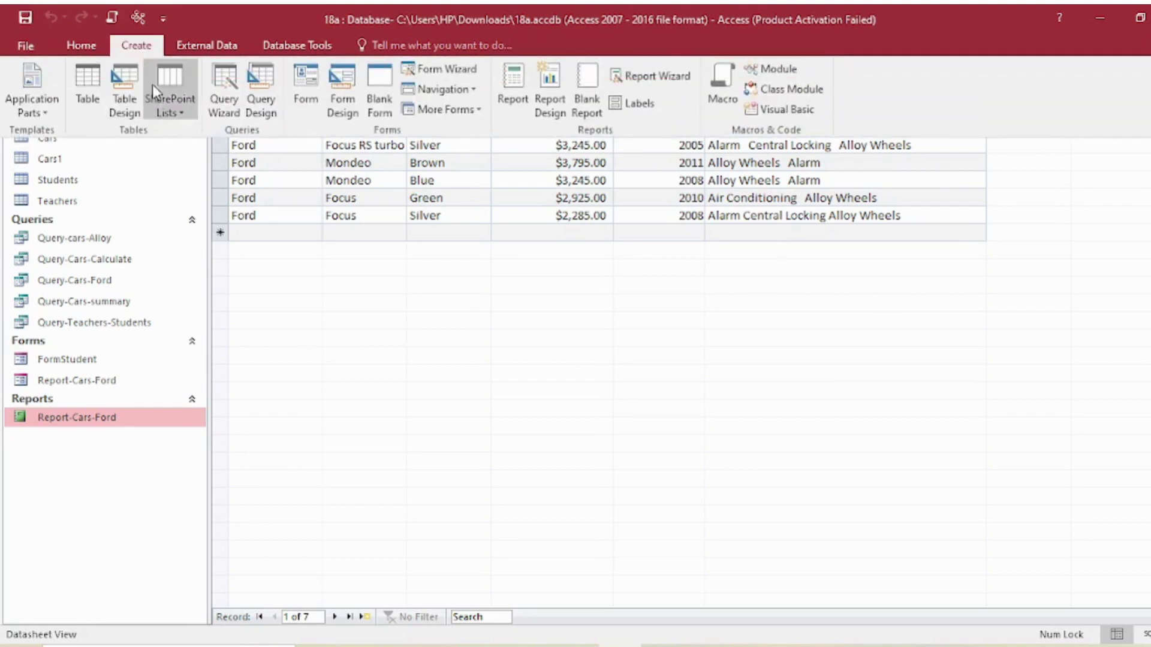
click(644, 82)
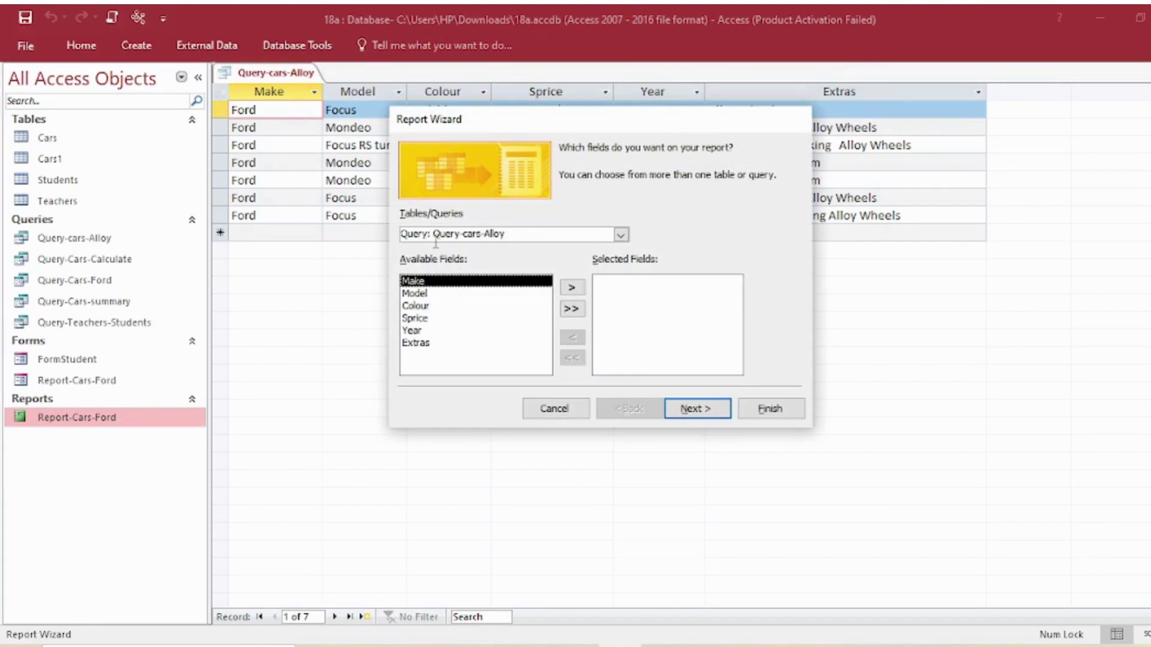
click(572, 308)
click(694, 412)
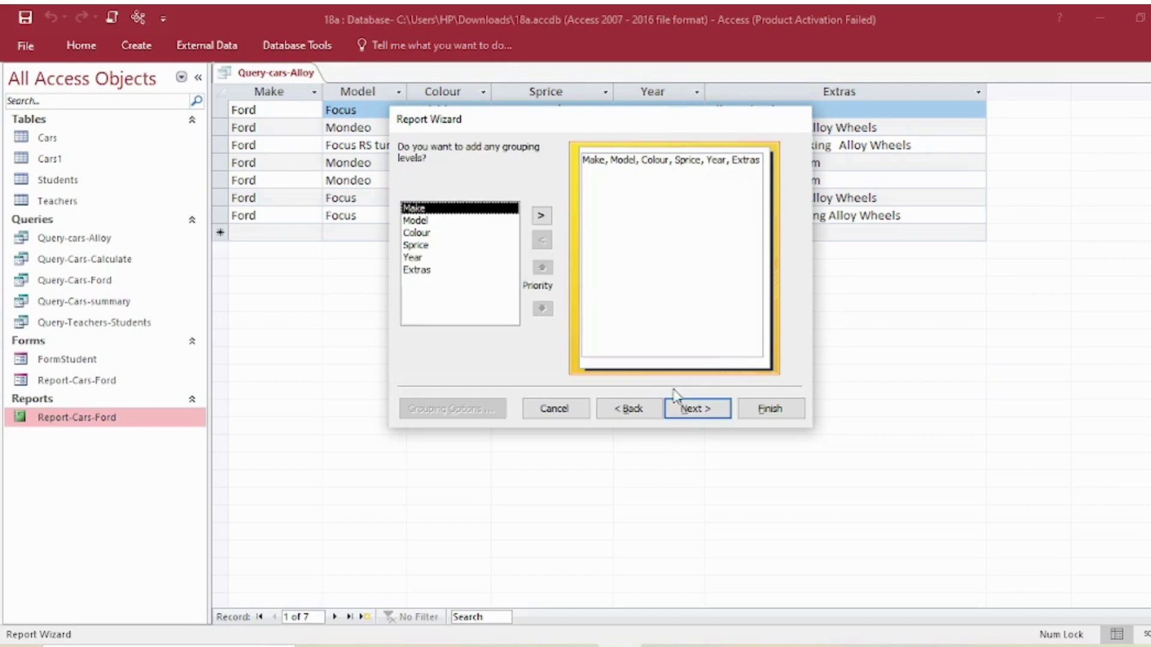
click(689, 413)
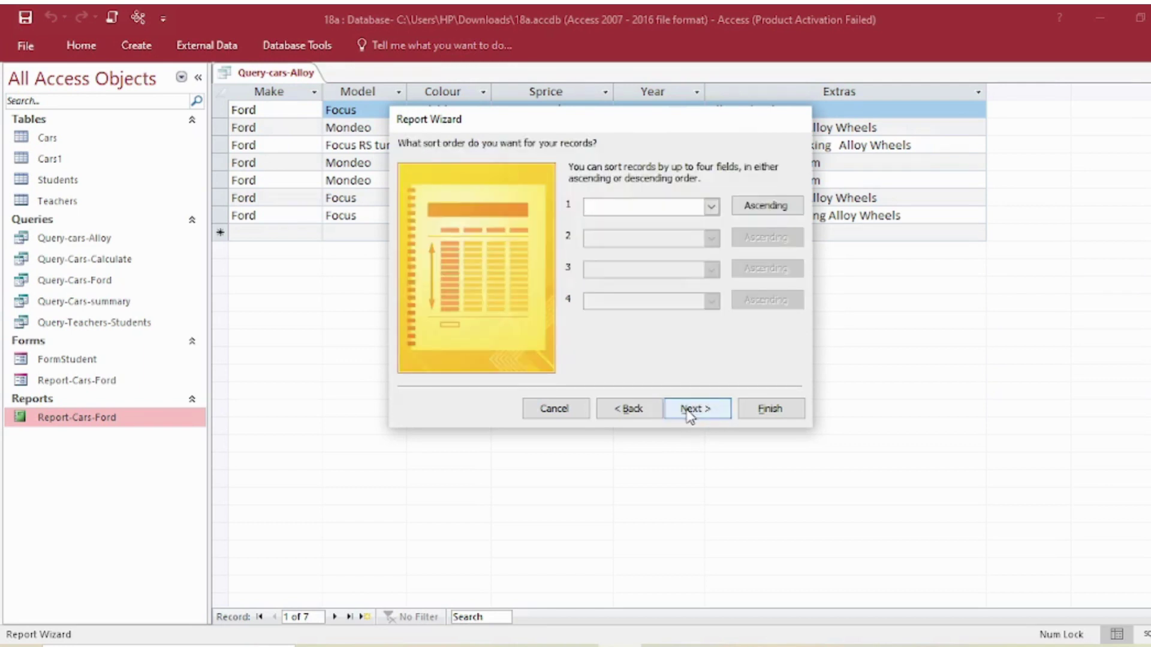
click(689, 412)
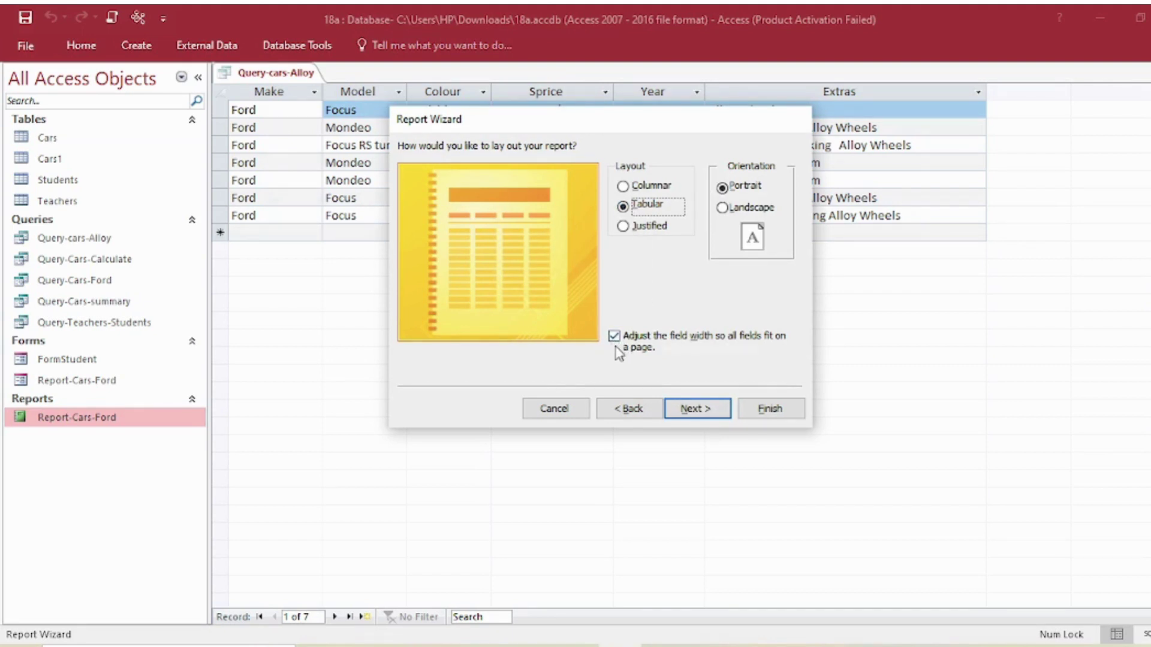
click(687, 411)
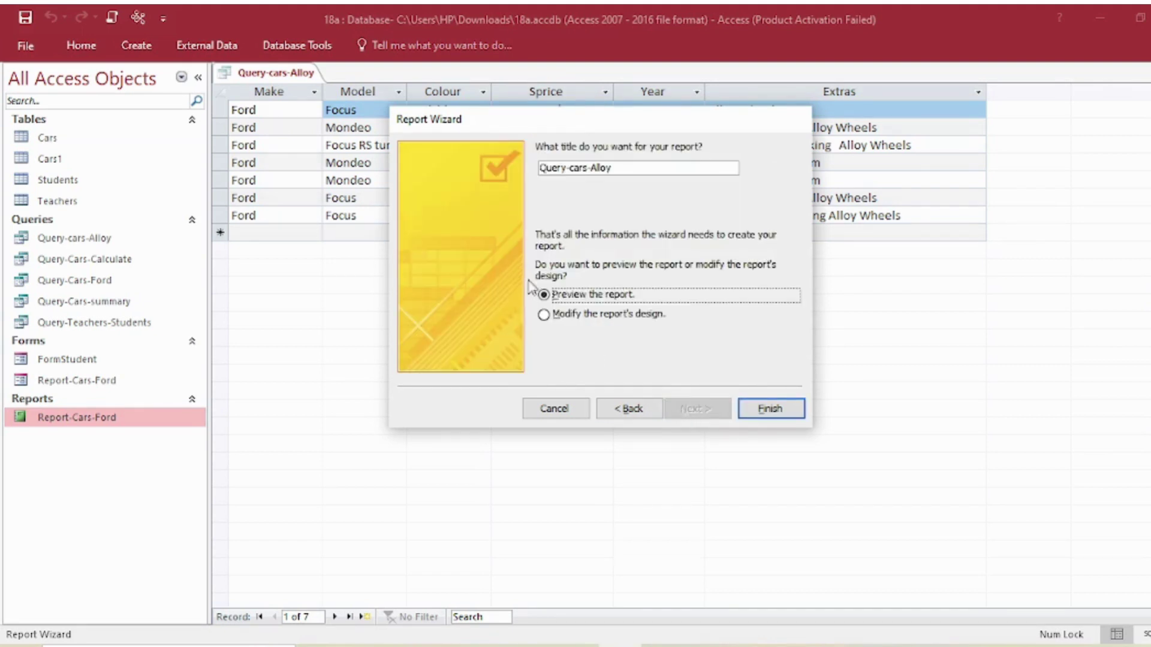
- Title the report Report-cars-Alloy and finish the wizard with the option to modify the report's design
click(569, 168)
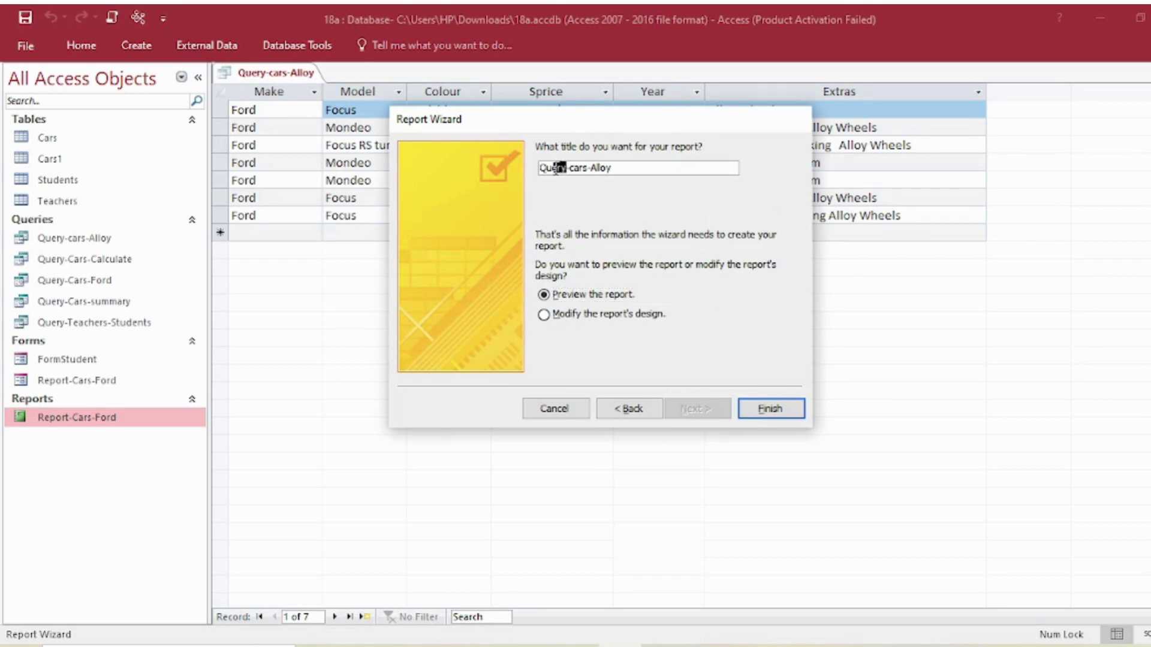
drag(556, 169, 475, 189)
text(Report)
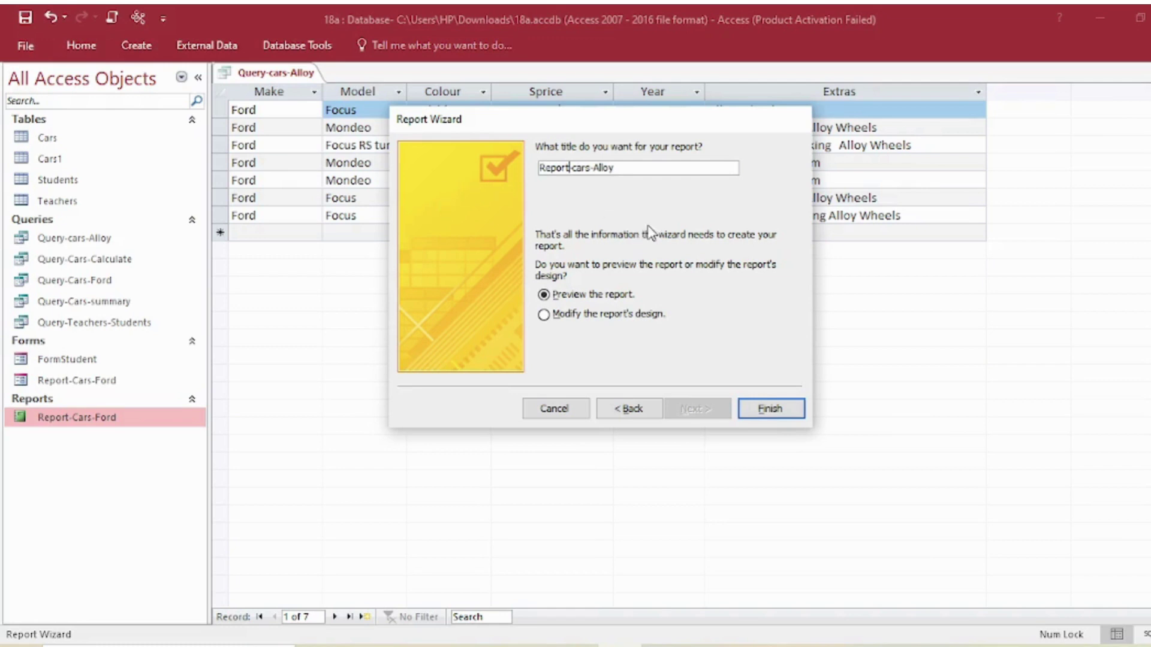
click(544, 314)
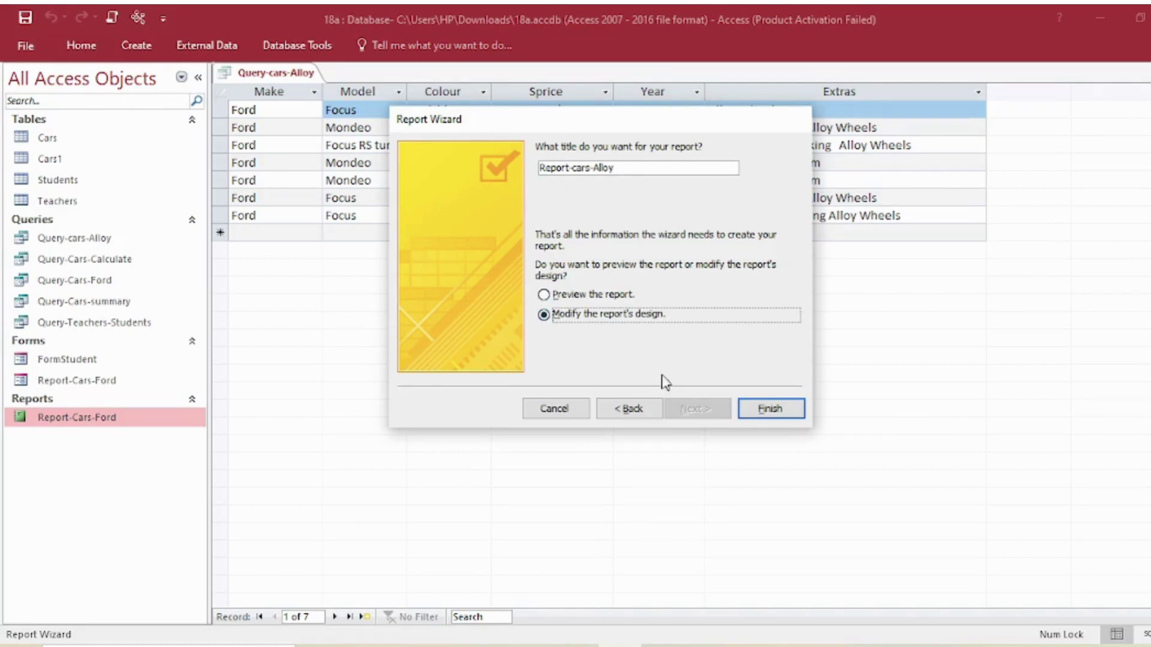
click(768, 407)
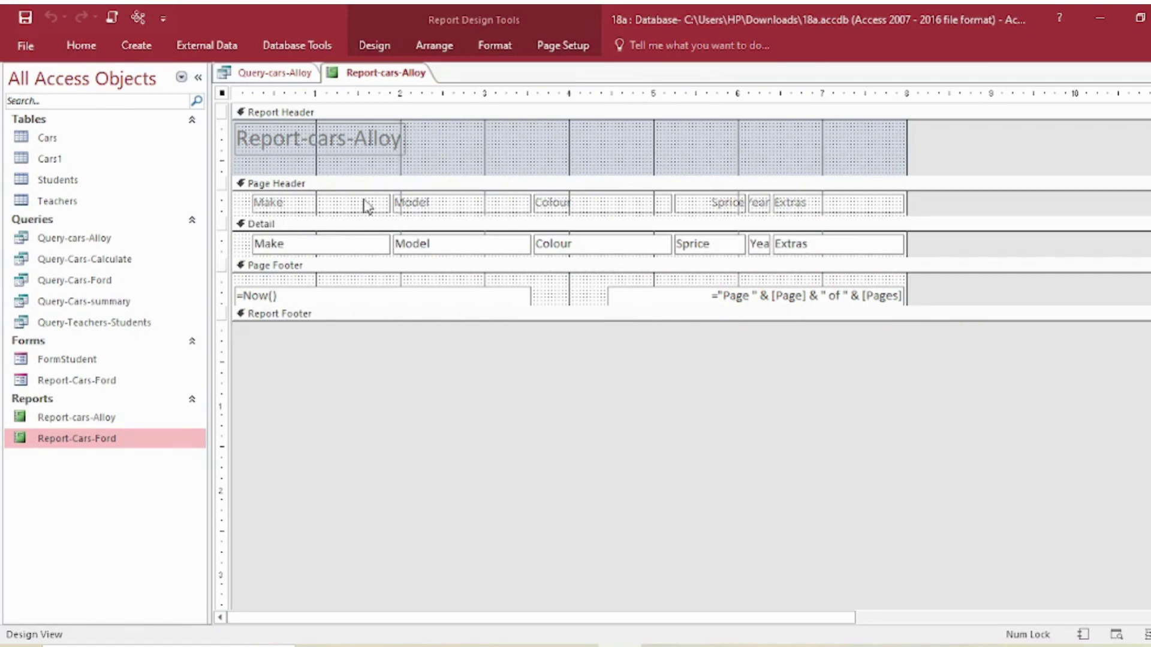
- Change the report header title to the author's name followed by "- Cars with Alloy Wheels"
click(322, 144)
click(238, 138)
drag(238, 138, 346, 139)
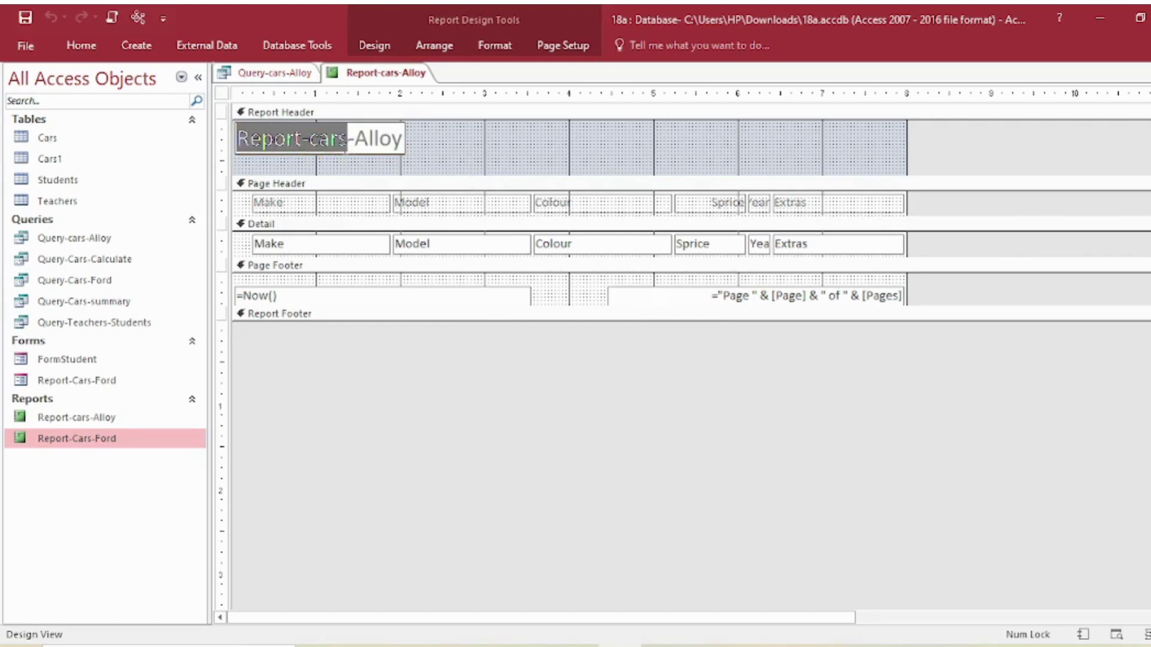
text(Sha)
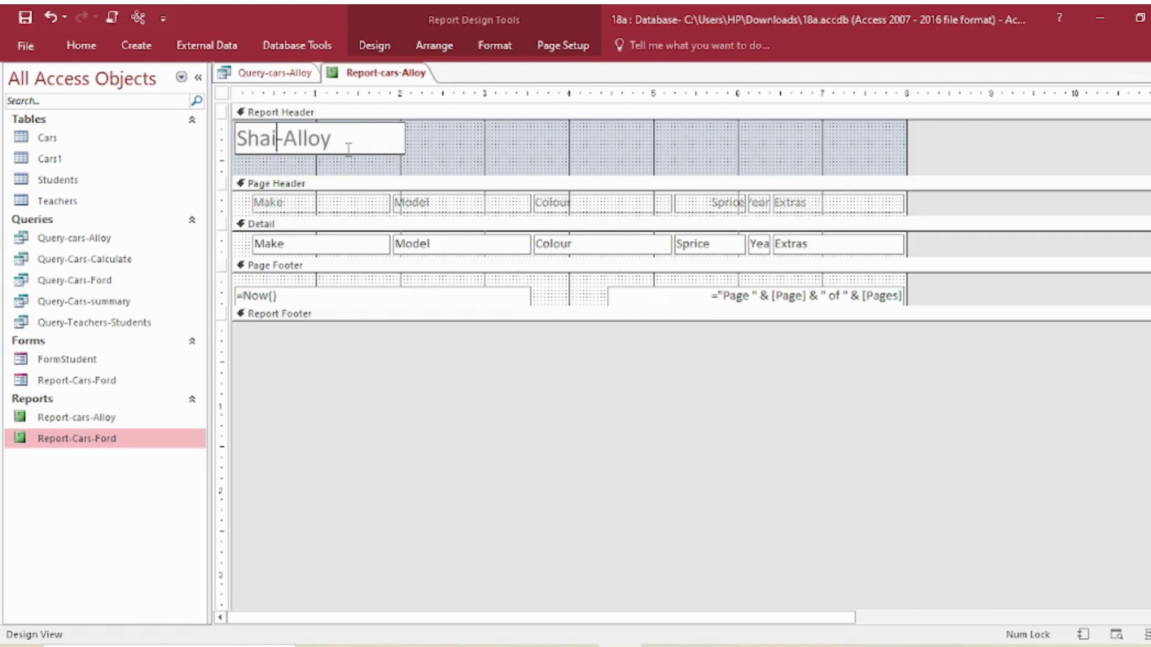
text(lja -)
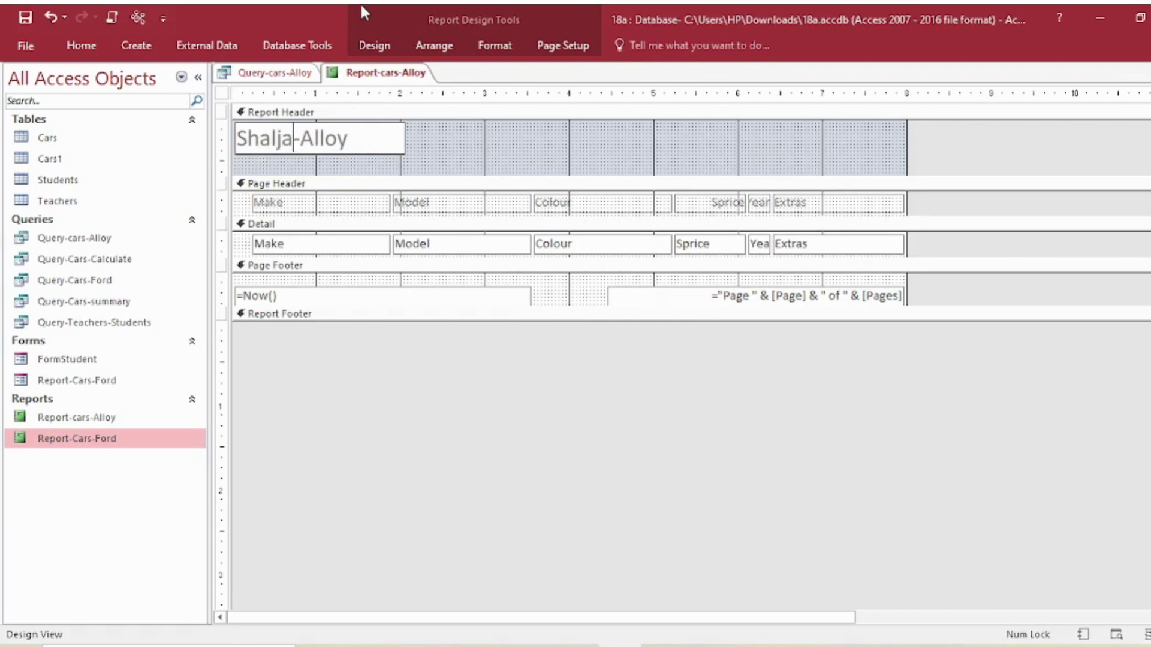
text( Car)
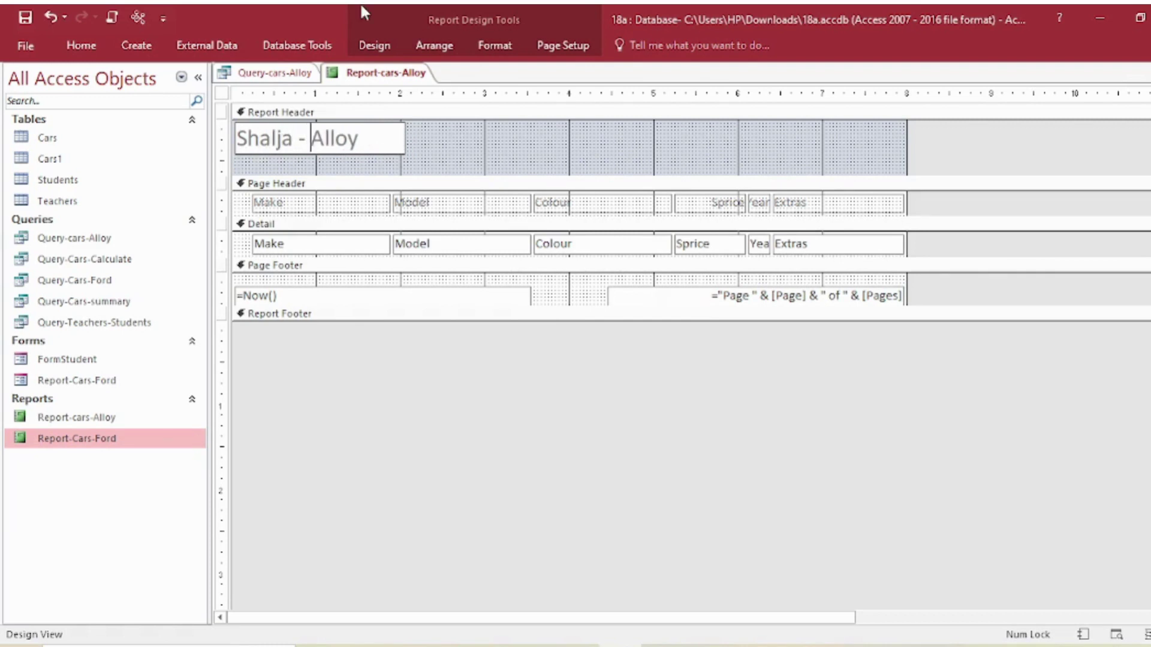
text(s with)
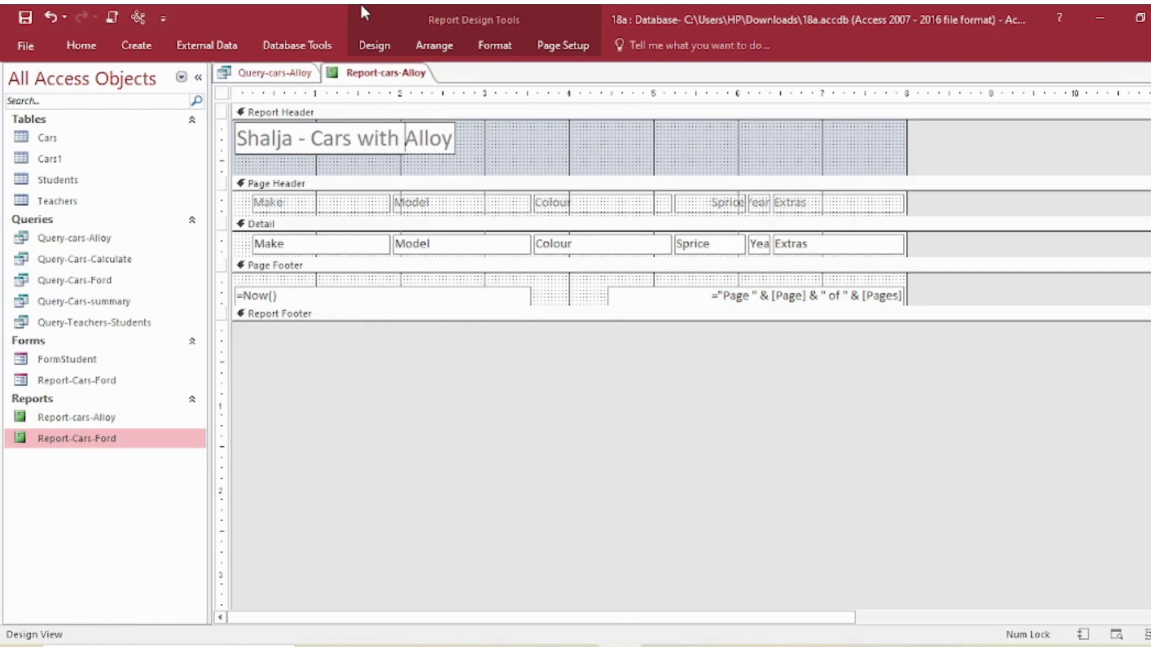
key(Right)
key(Right)
key(Right)
key(Right)
key(Right)
text(Wheels)
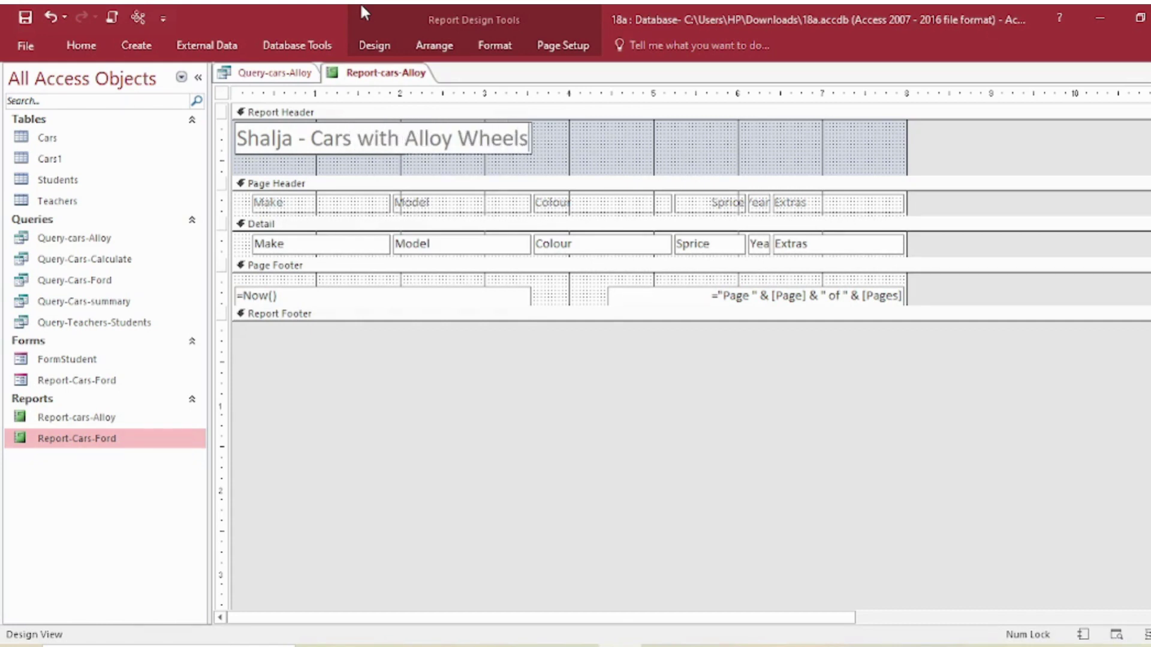
click(600, 159)
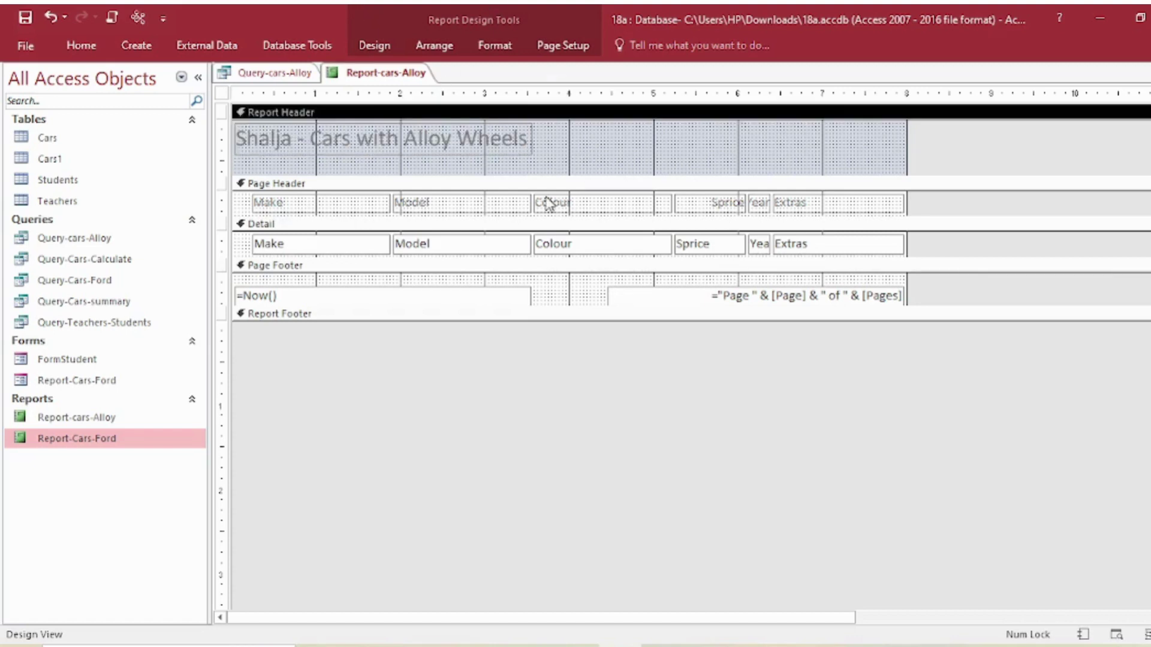
- Show the report in Layout View and narrow the Make values and heading to fit their text
click(81, 46)
click(18, 108)
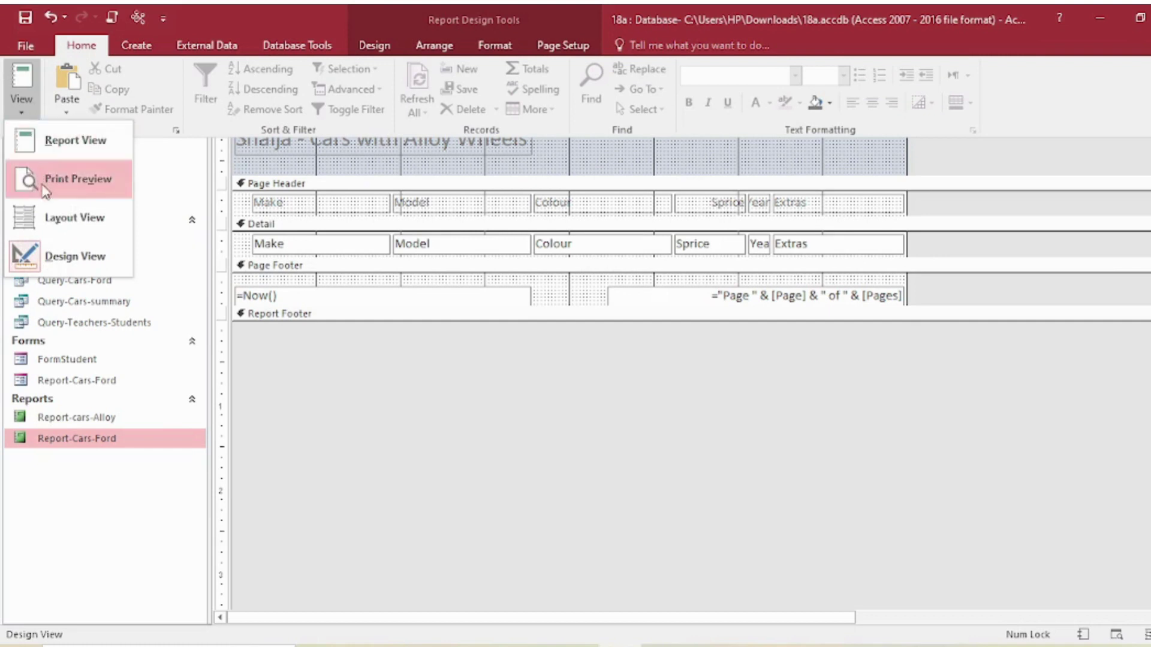
click(64, 233)
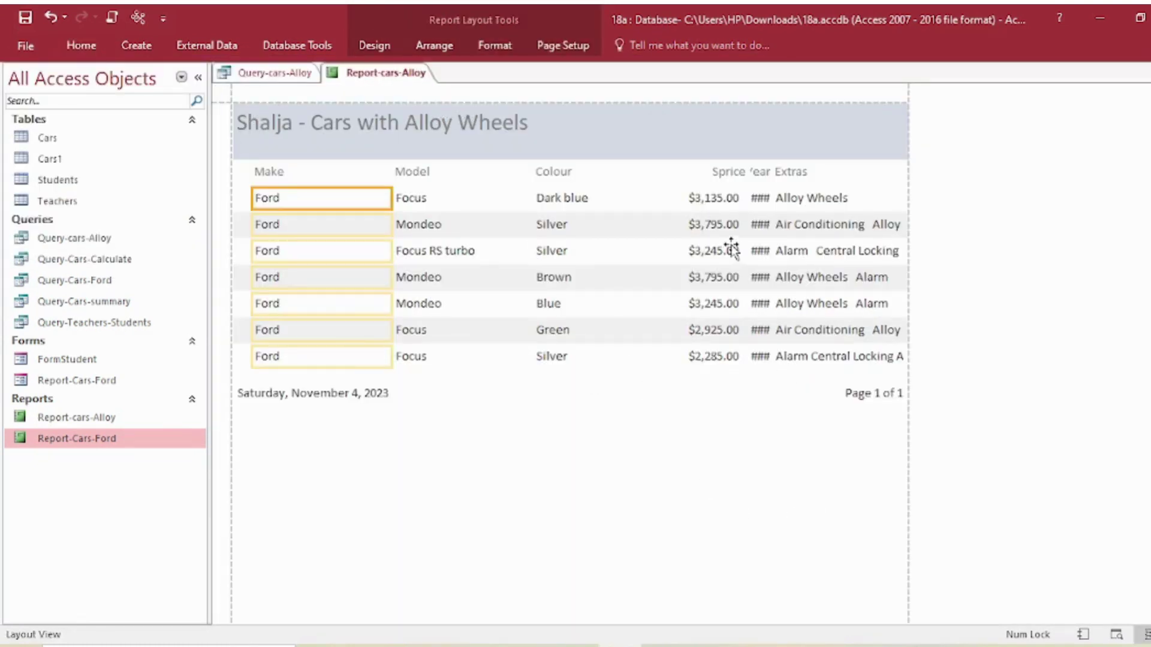
drag(391, 198, 299, 208)
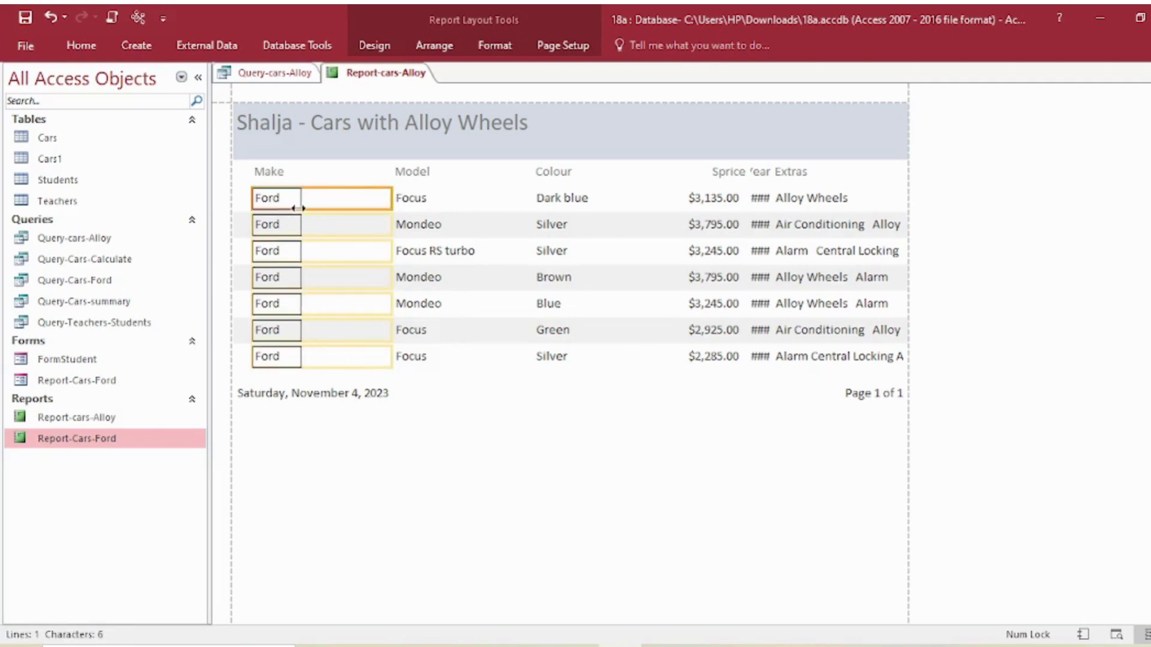
click(282, 153)
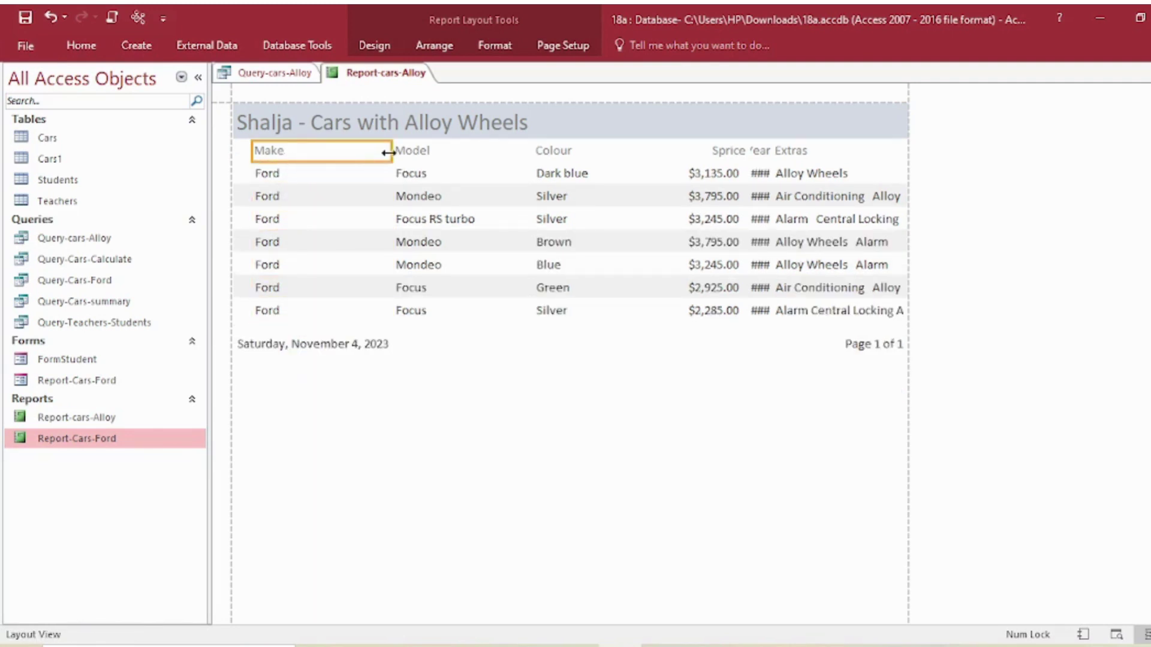
drag(388, 153, 291, 153)
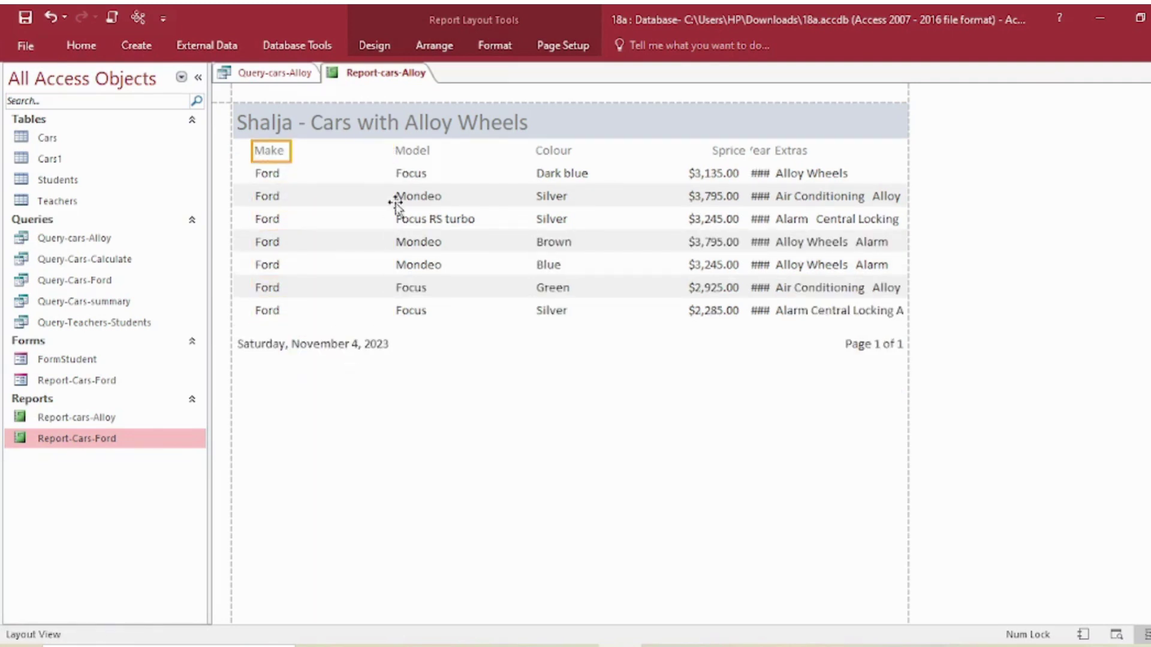
- Move the Model heading close beside the Make heading, keeping it roughly level with the other headings
click(415, 157)
drag(425, 151, 326, 157)
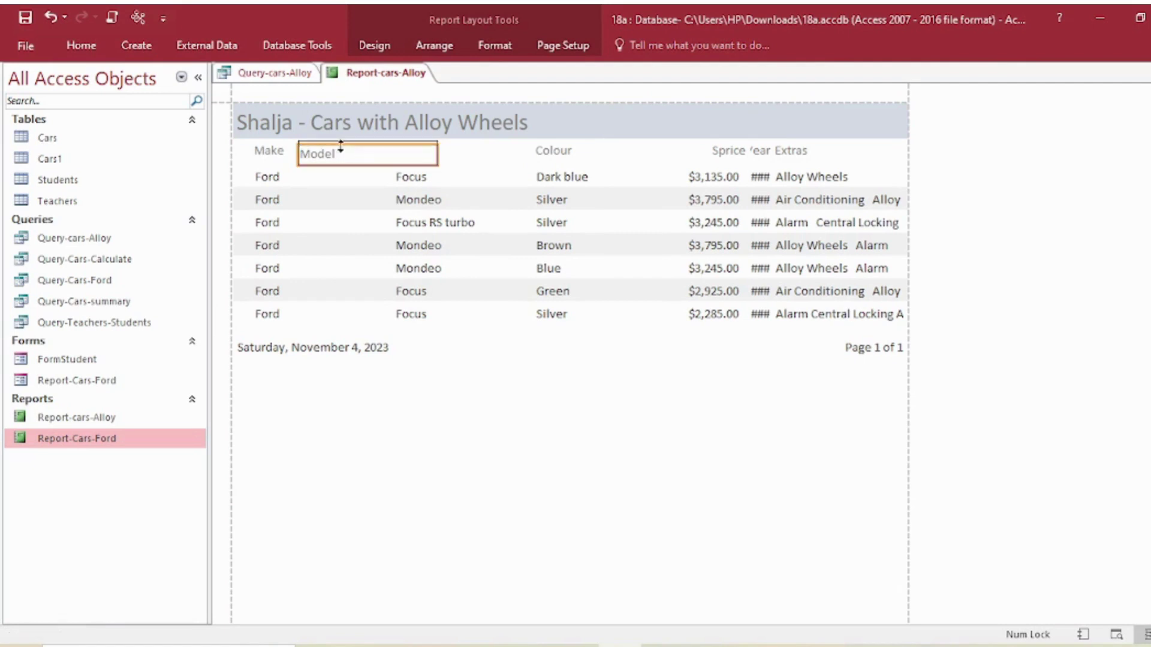
drag(355, 164, 354, 161)
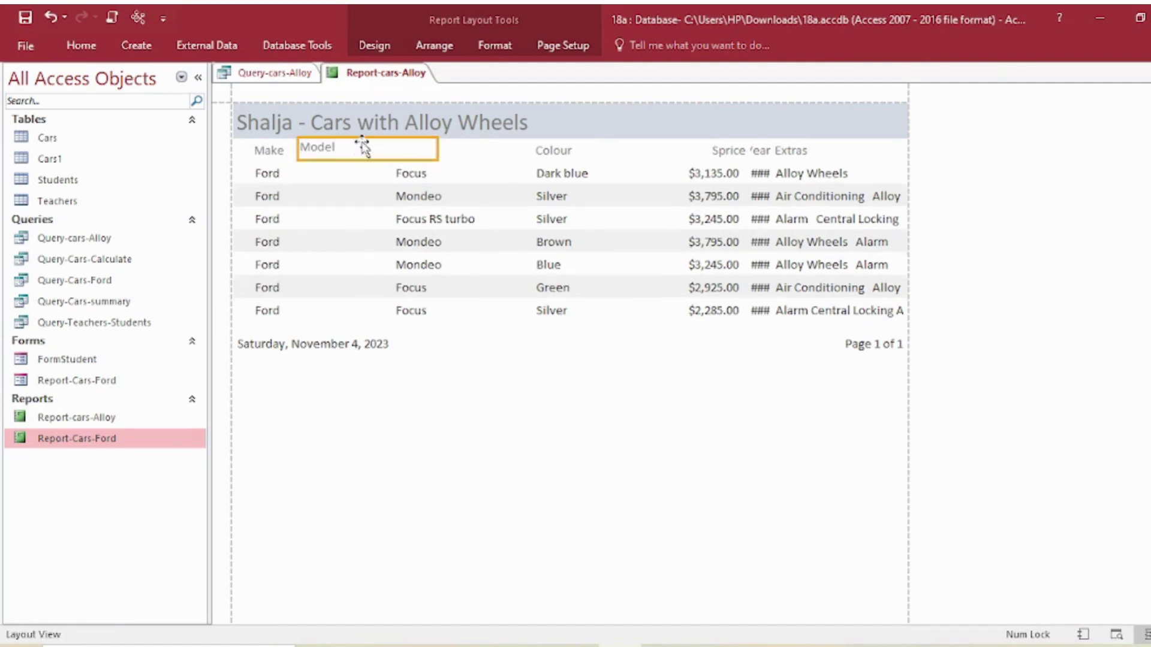
click(362, 147)
click(370, 158)
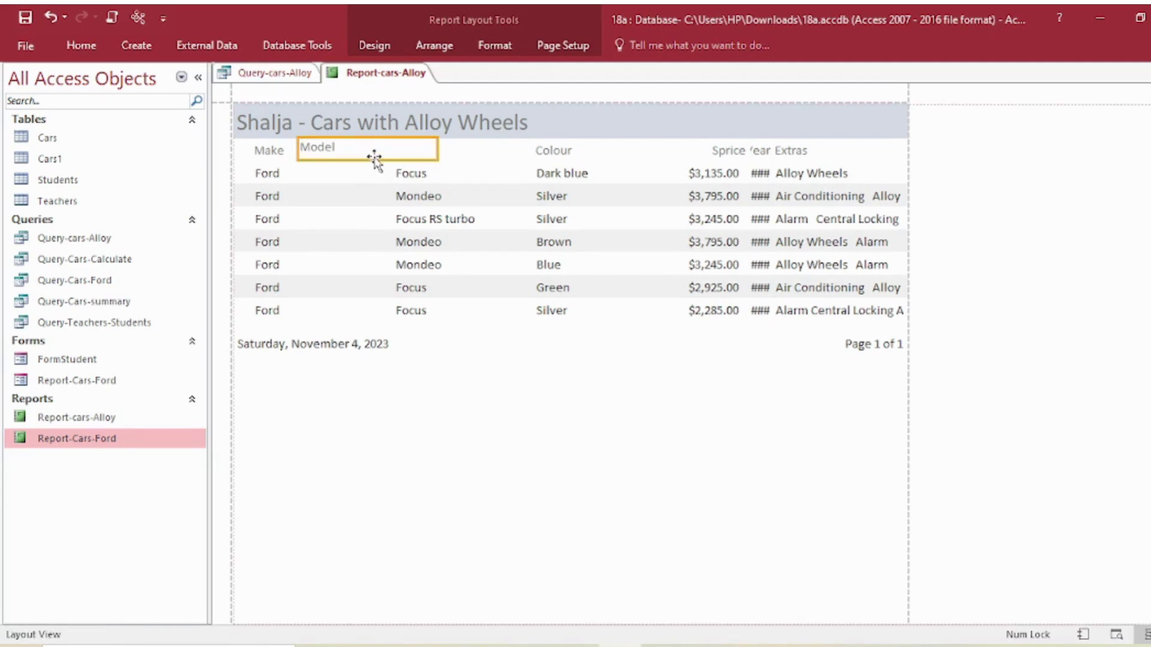
mouse_move(374, 157)
mouse_down()
mouse_move(393, 151)
mouse_move(384, 151)
mouse_up()
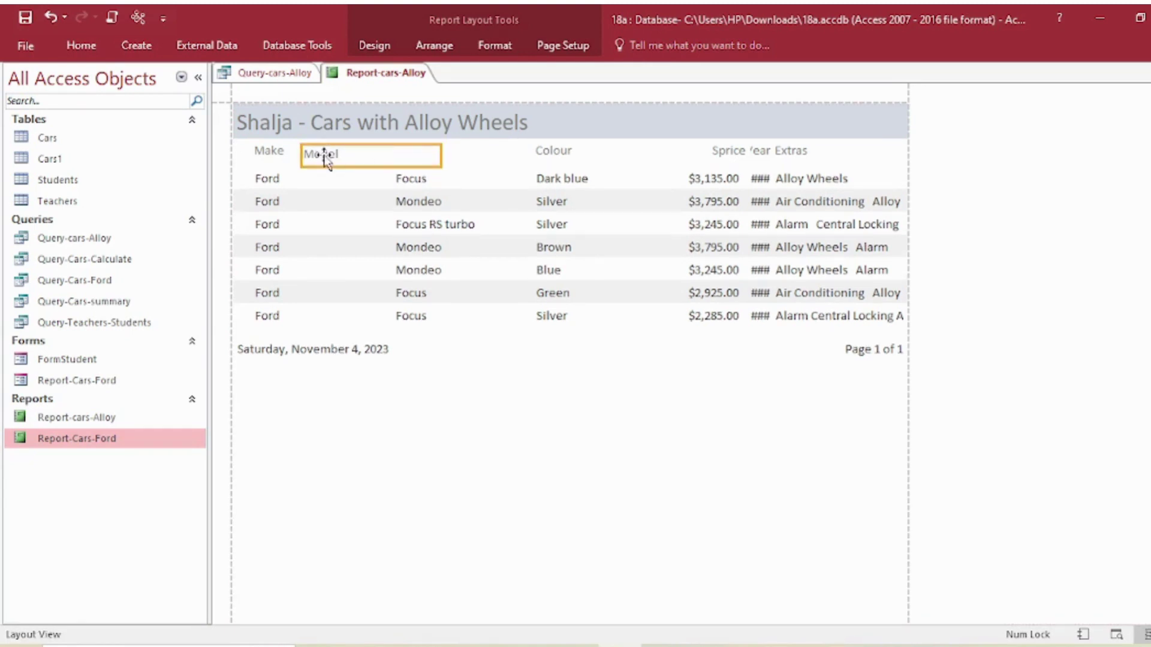
- Move the Model values under the Model heading and narrow them to fit "Focus RS turbo"
click(399, 191)
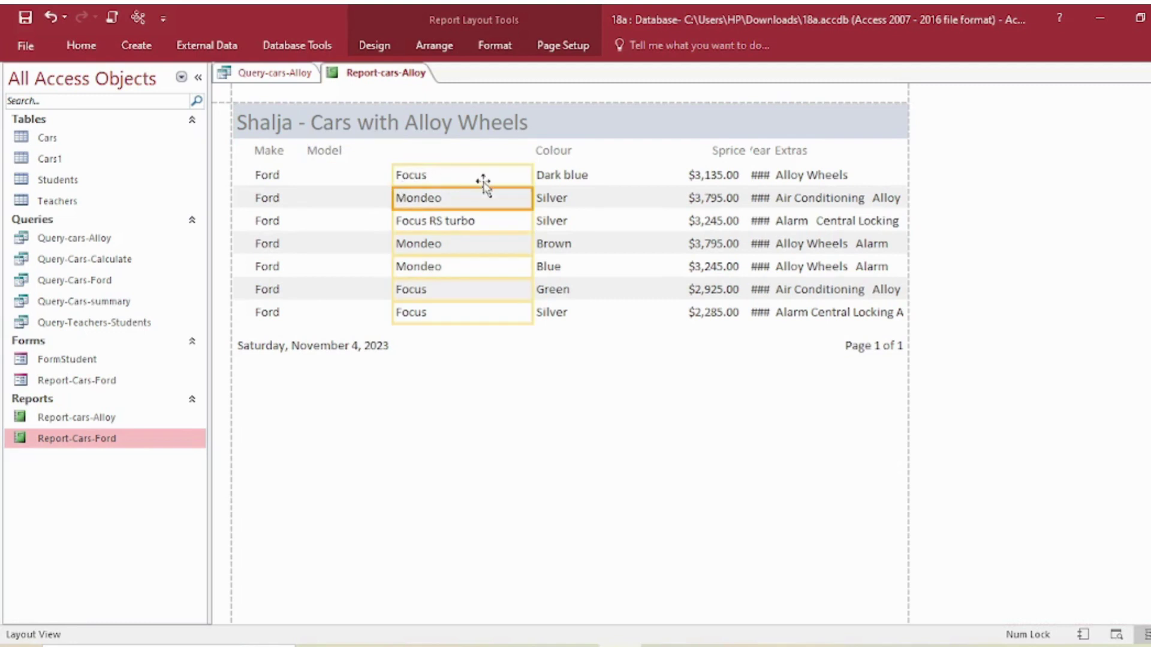
click(436, 175)
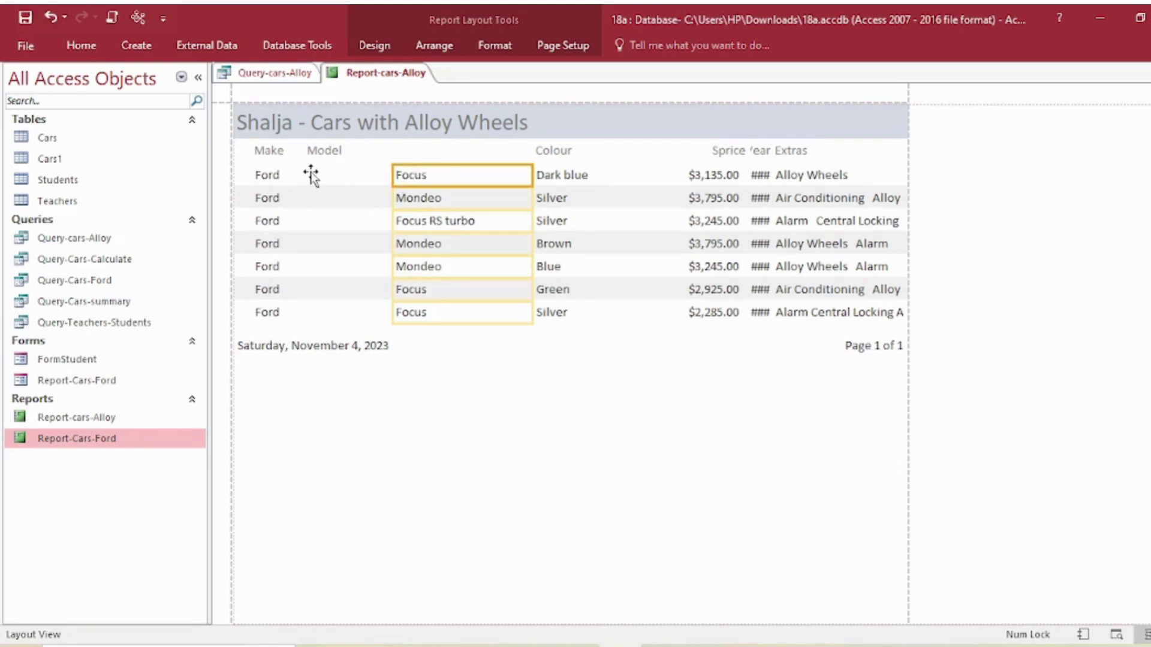
drag(311, 175, 308, 172)
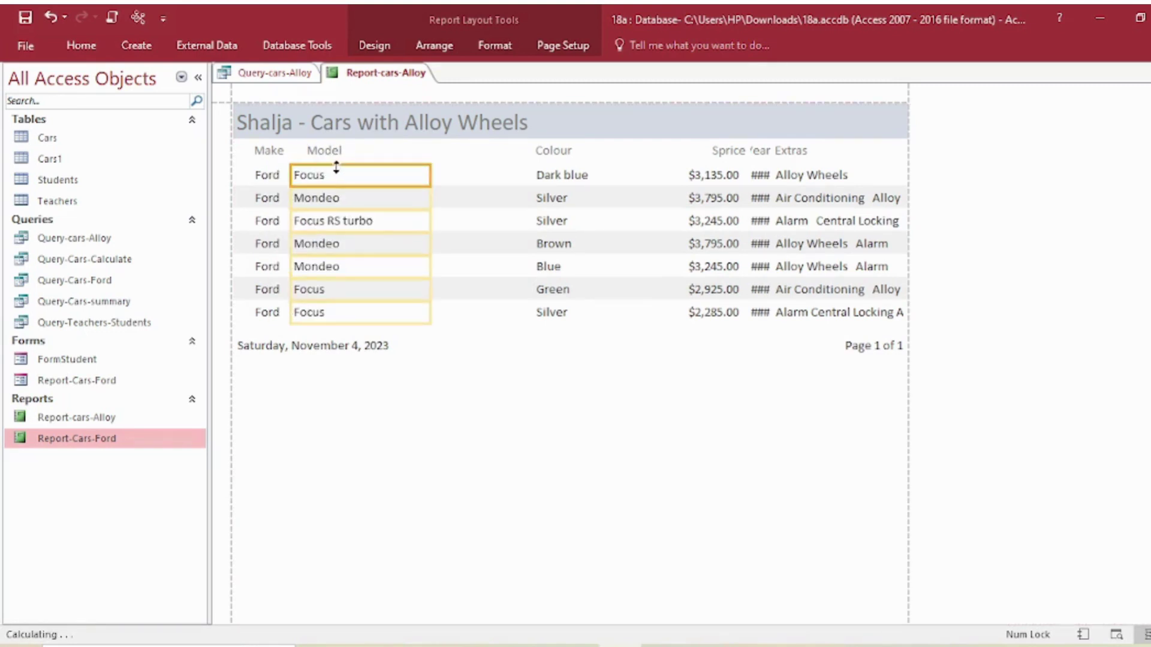
drag(336, 173, 346, 174)
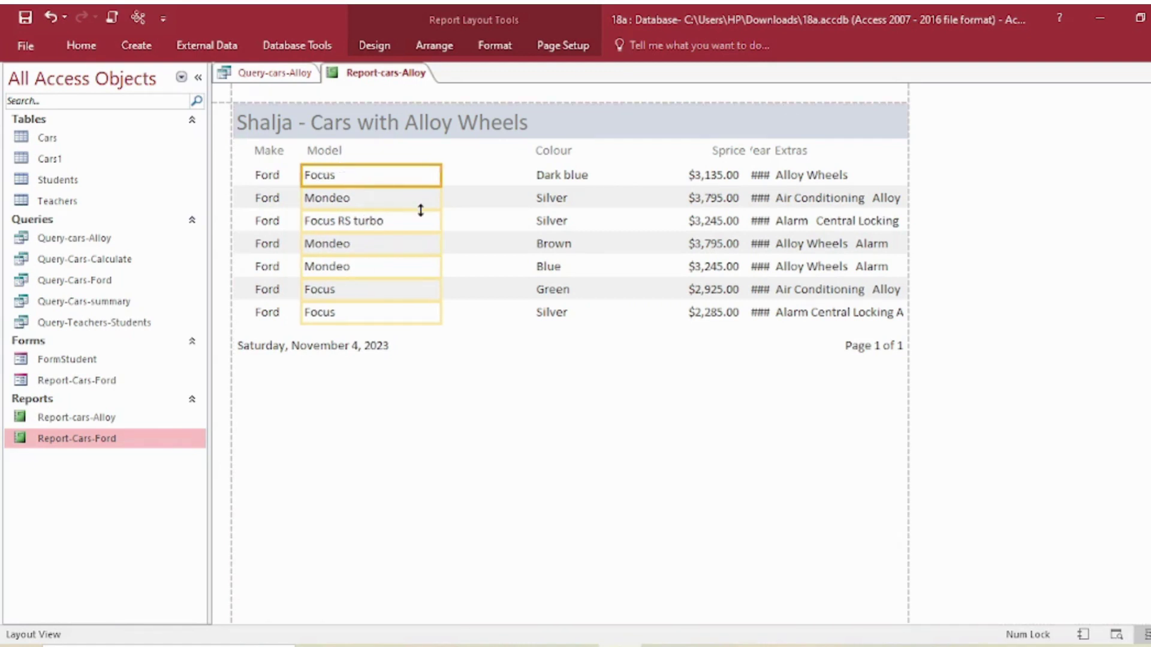
drag(442, 179, 396, 179)
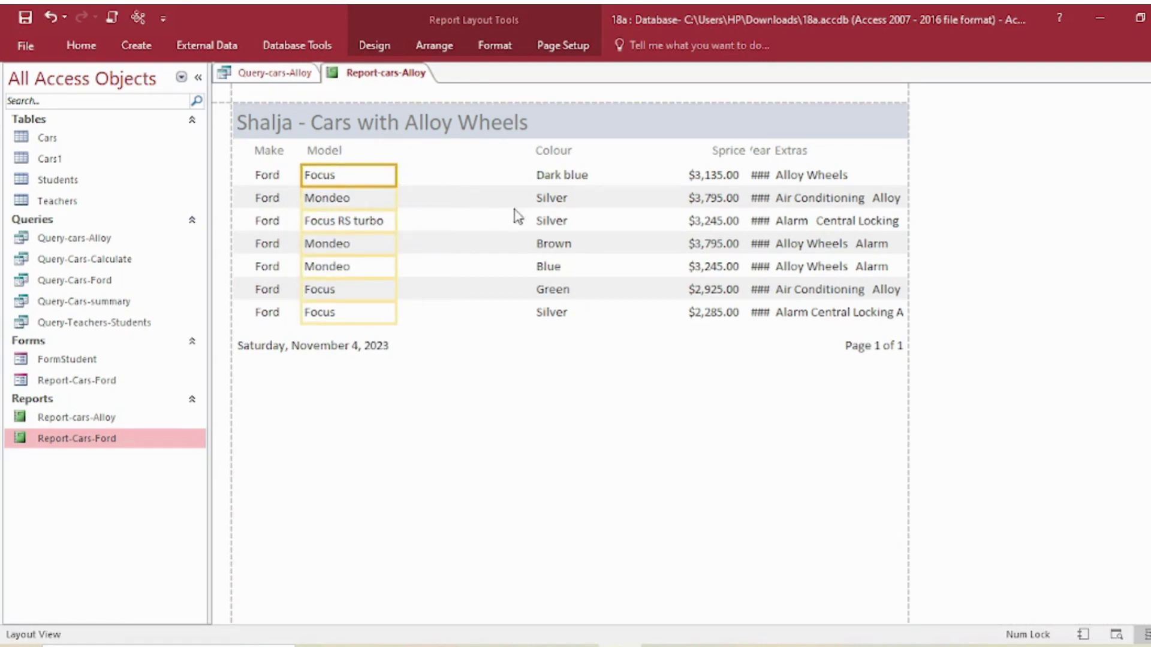
- Narrow the Colour heading and values to fit their text and move both beside the Model column
click(535, 154)
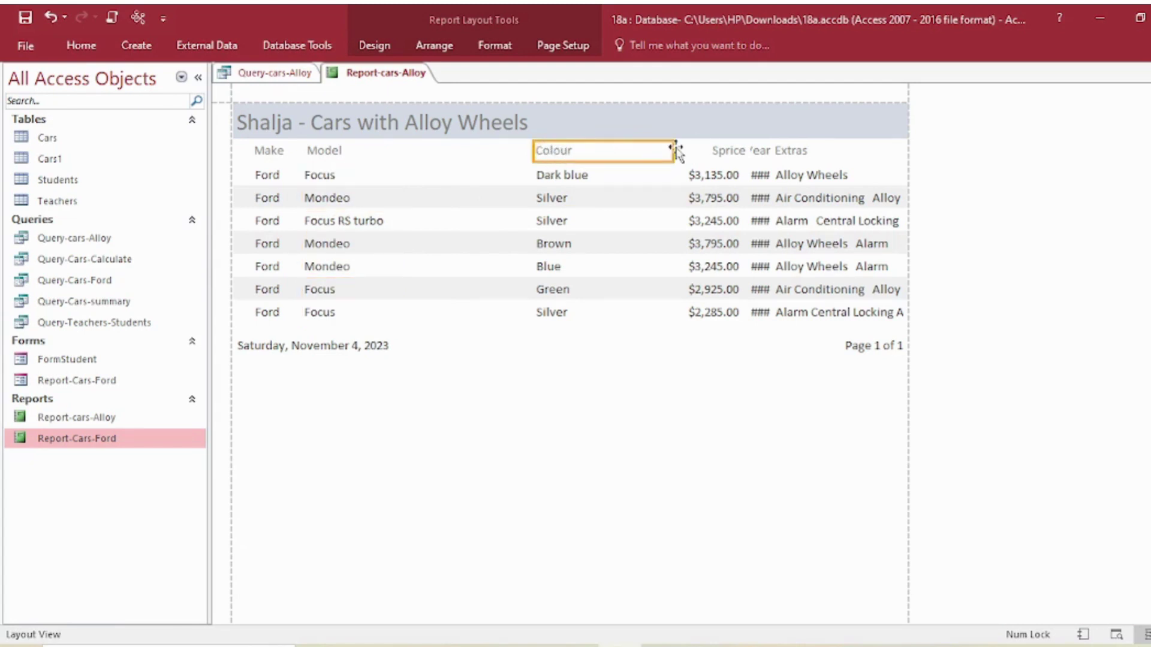
drag(673, 148, 600, 152)
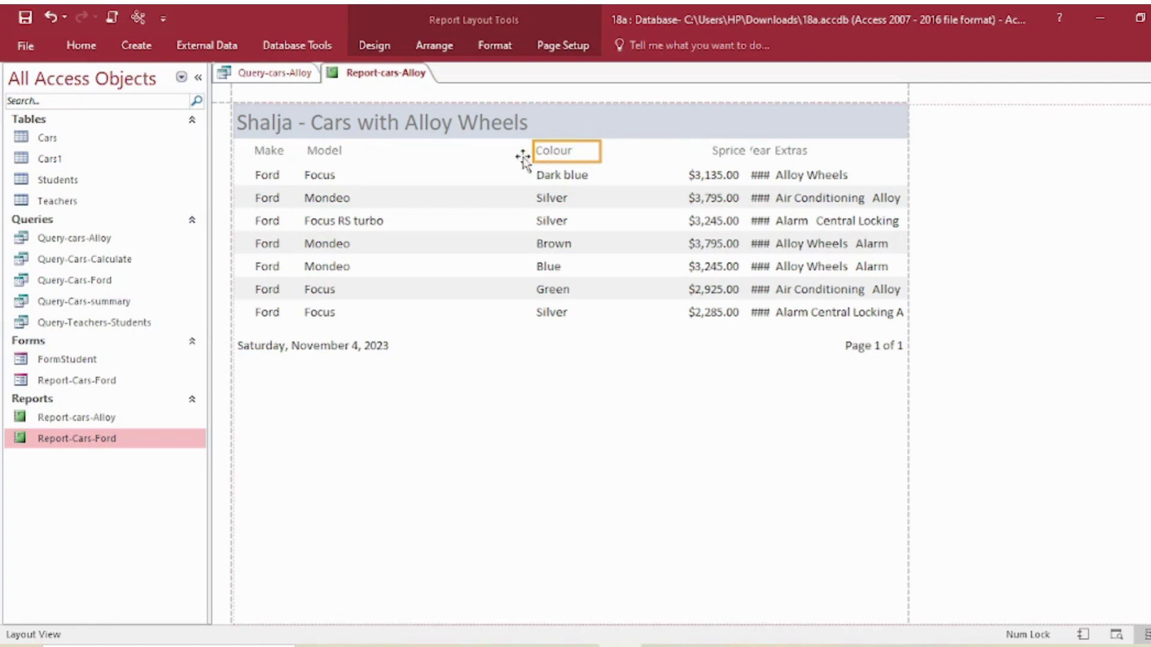
drag(436, 155, 443, 152)
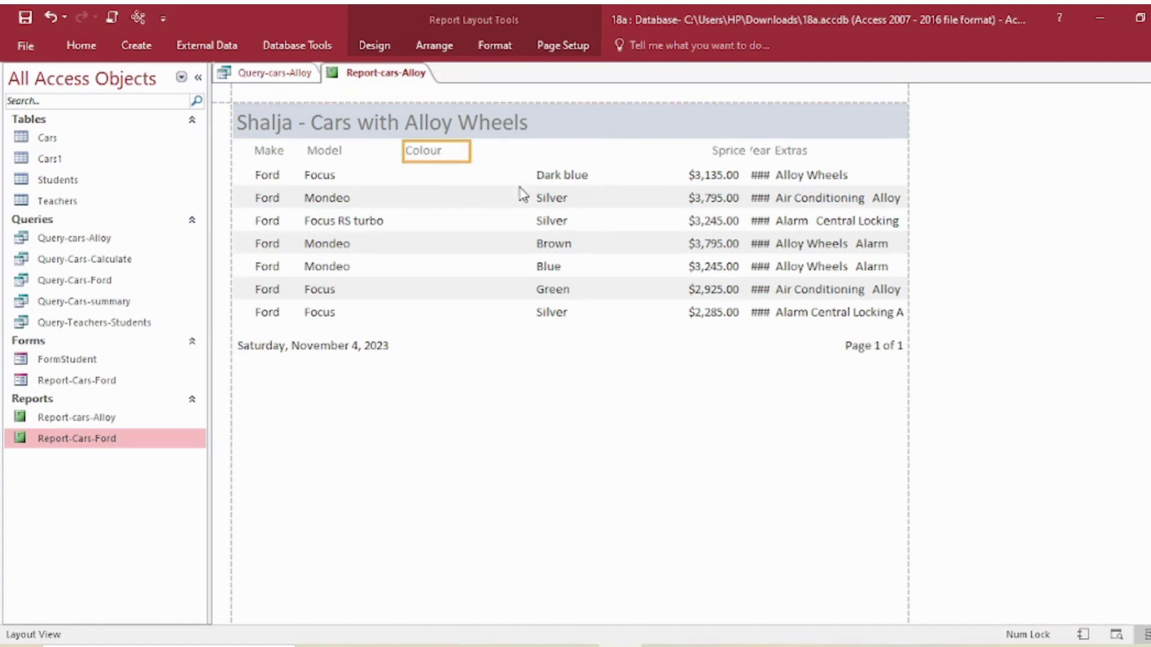
click(543, 180)
drag(670, 175, 591, 175)
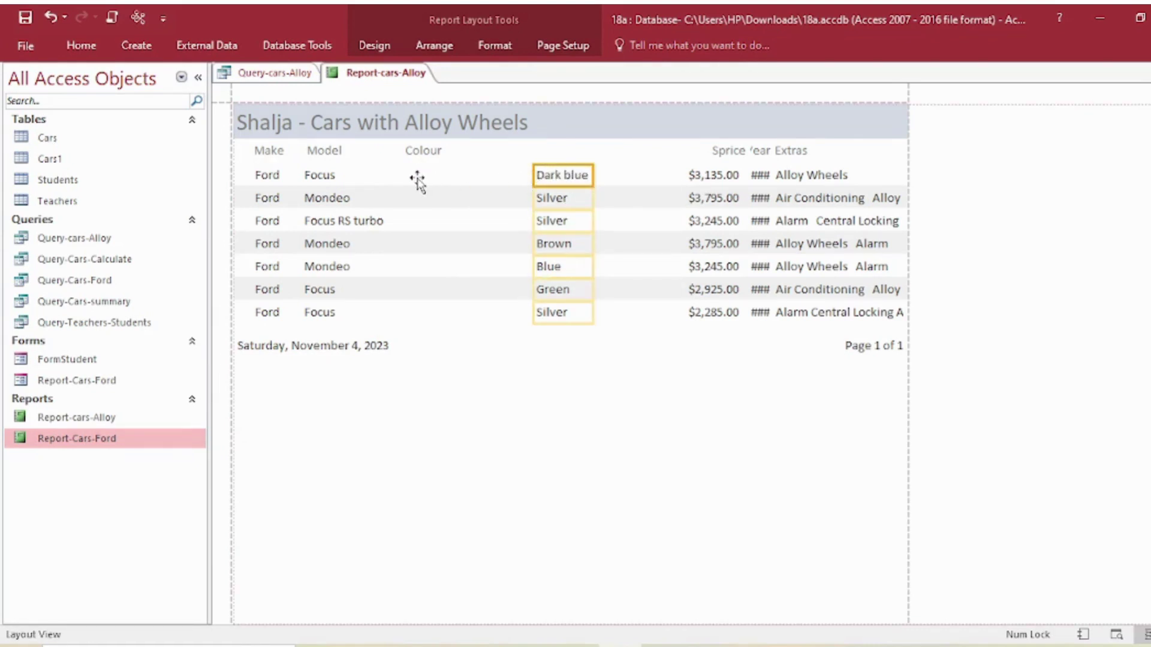
drag(417, 180, 435, 182)
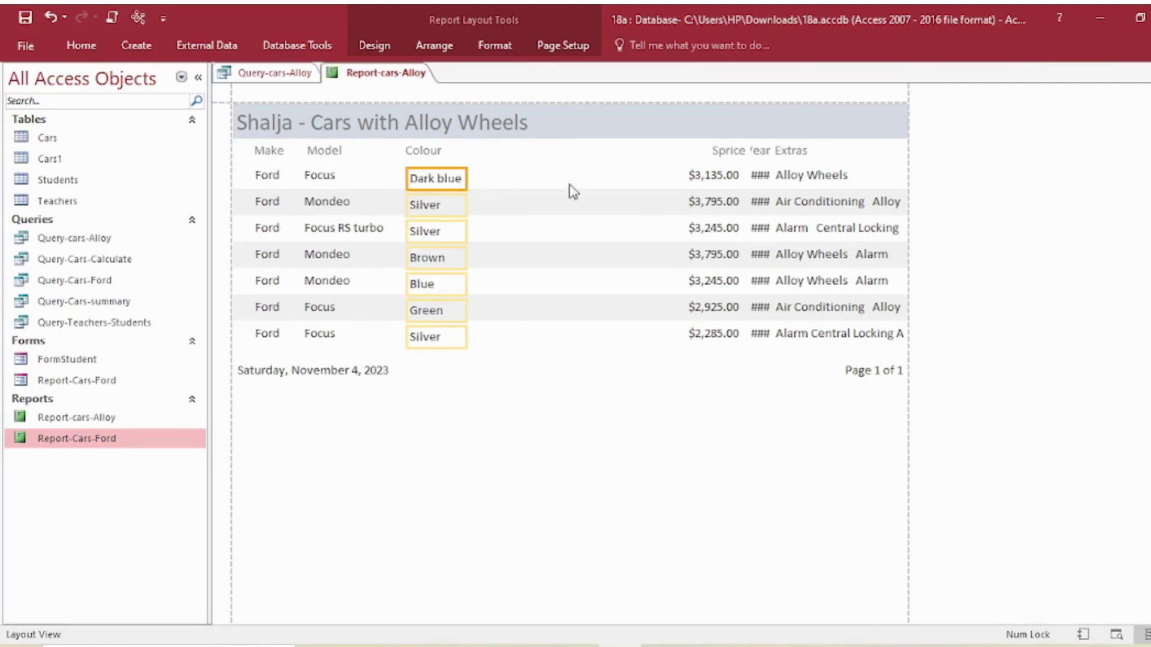
- Move the Sprice heading and its price values beside the Colour column
click(728, 152)
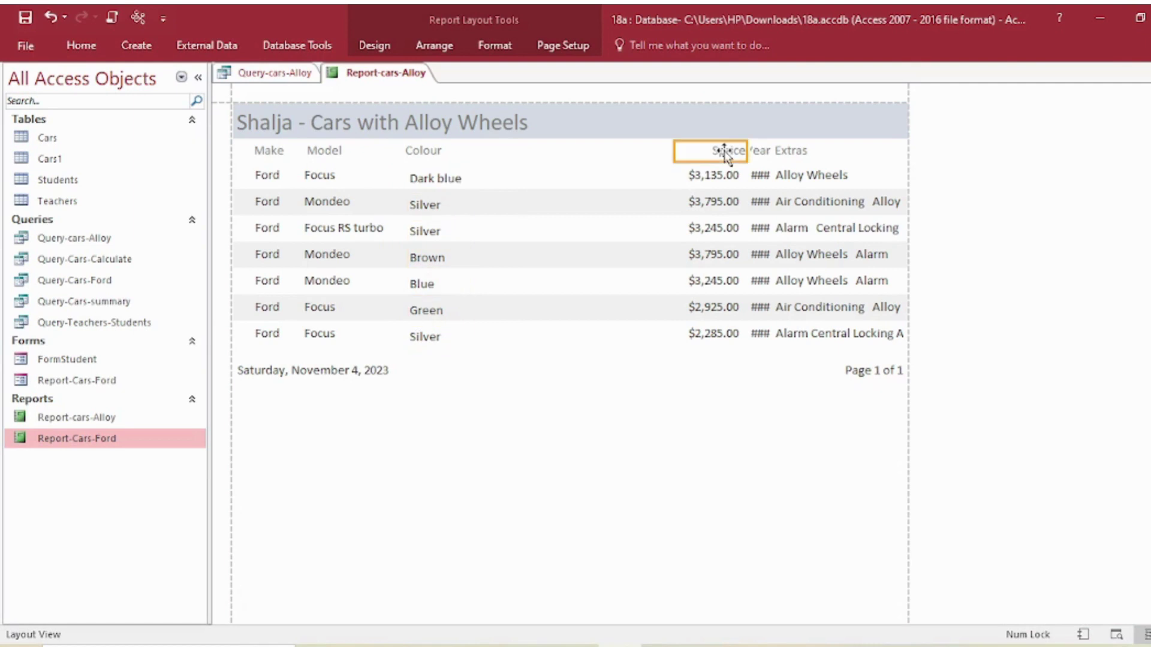
click(733, 152)
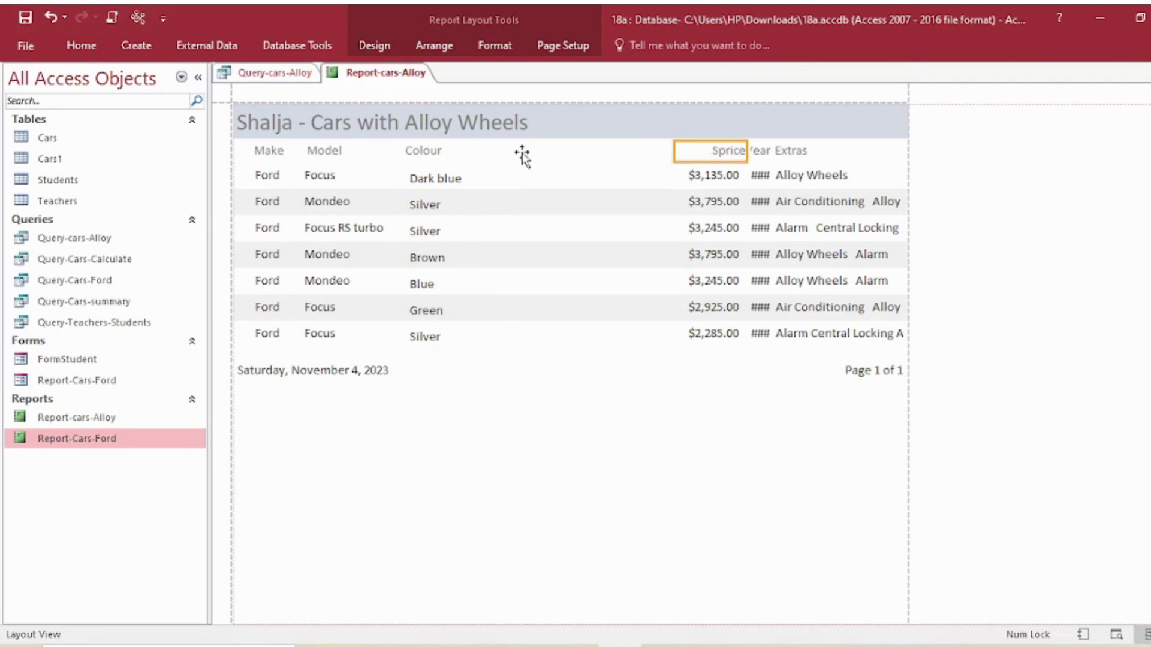
drag(522, 155, 522, 155)
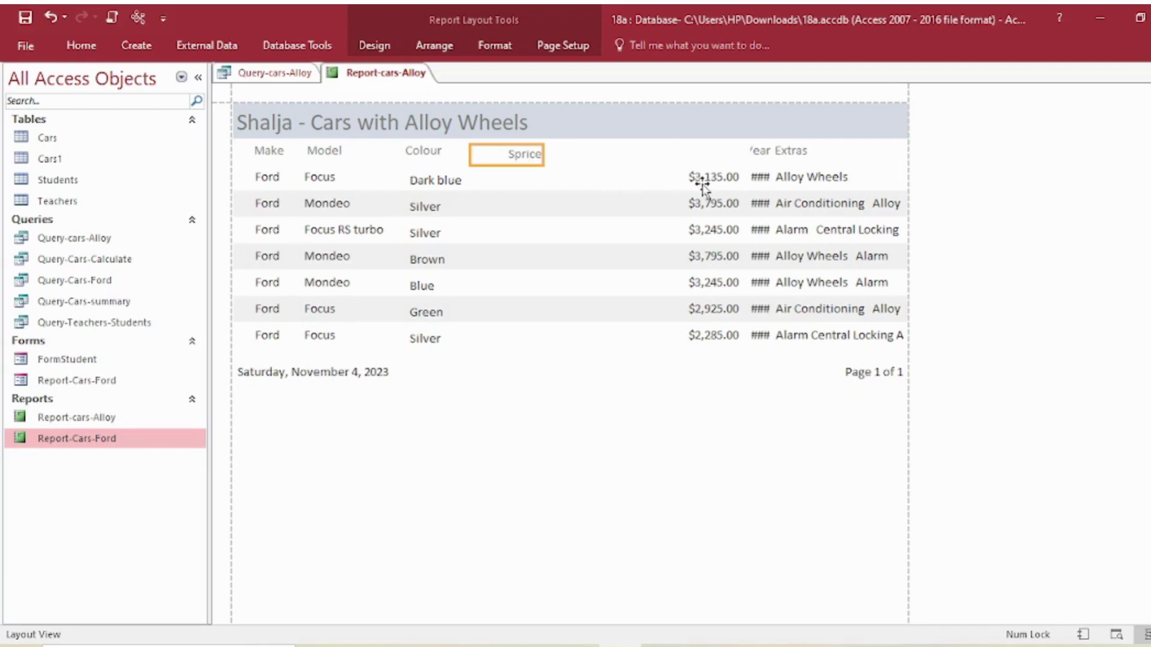
click(727, 188)
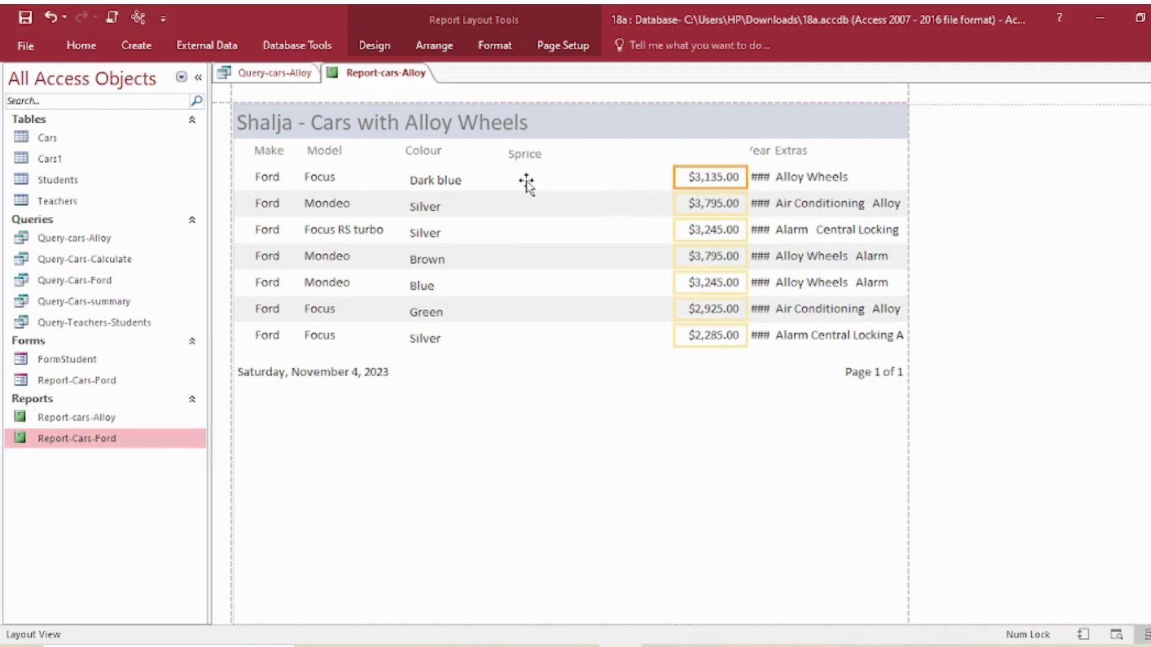
mouse_move(526, 184)
mouse_down()
mouse_move(517, 188)
mouse_move(540, 183)
mouse_up()
- Widen the Year heading and values so they display in full, and move both beside the Sprice column
click(759, 157)
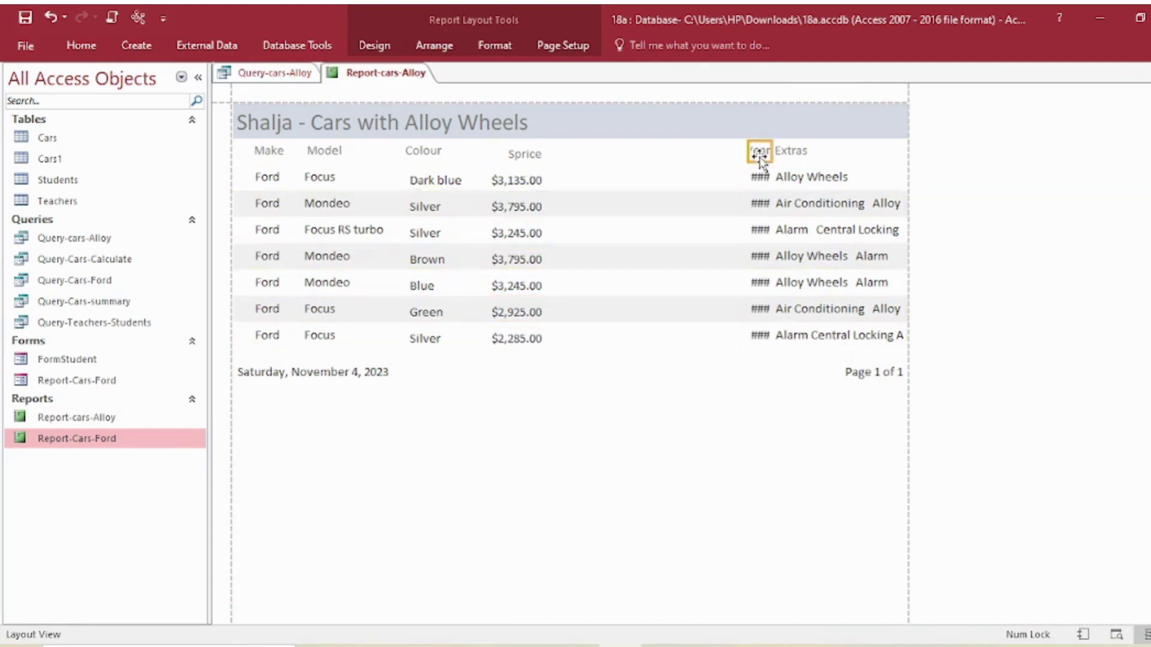
drag(743, 151, 713, 150)
drag(632, 157, 592, 157)
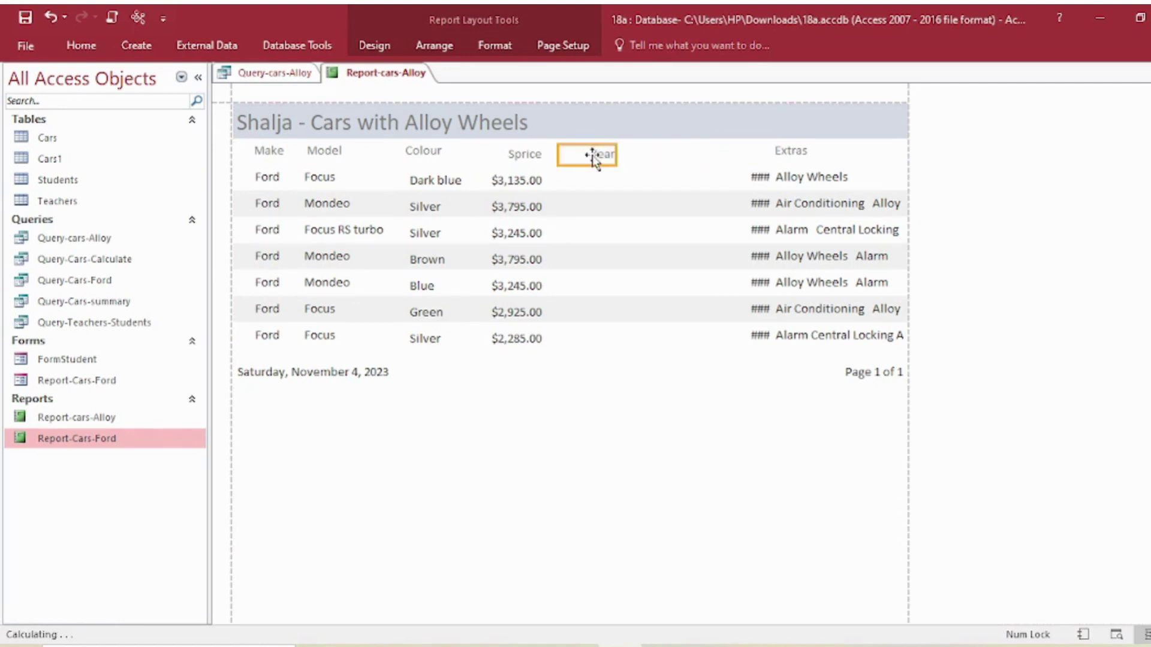
click(756, 177)
drag(749, 177, 601, 182)
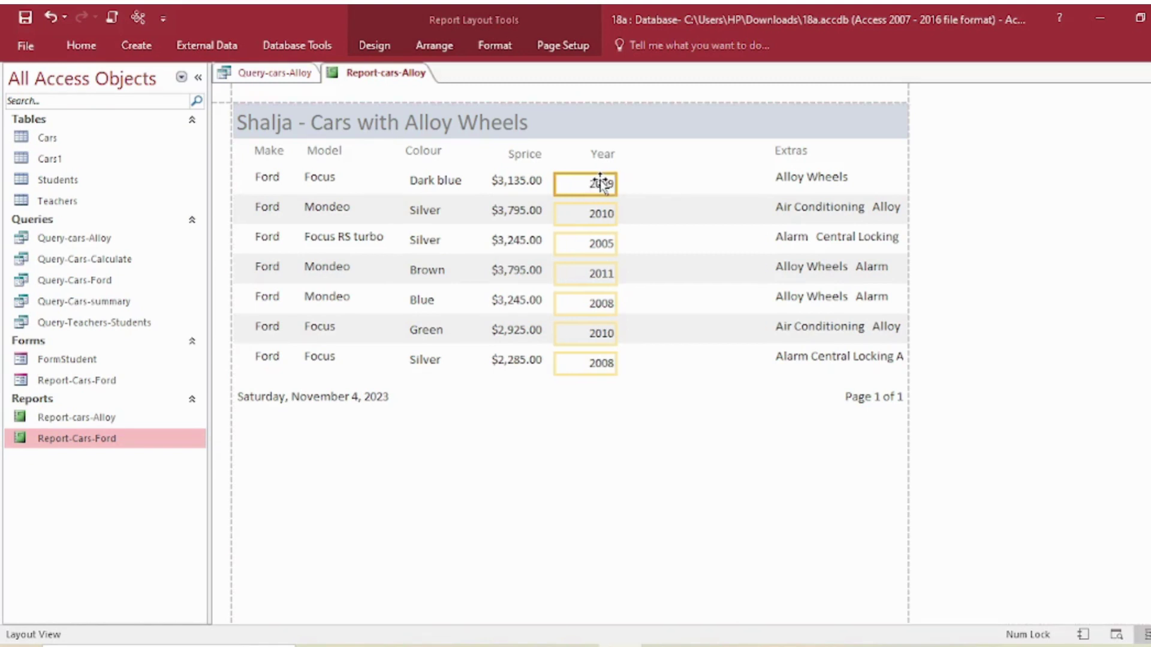
- Move the Extras heading and its values beside the Year column and widen the values so the full extras text fits
click(799, 161)
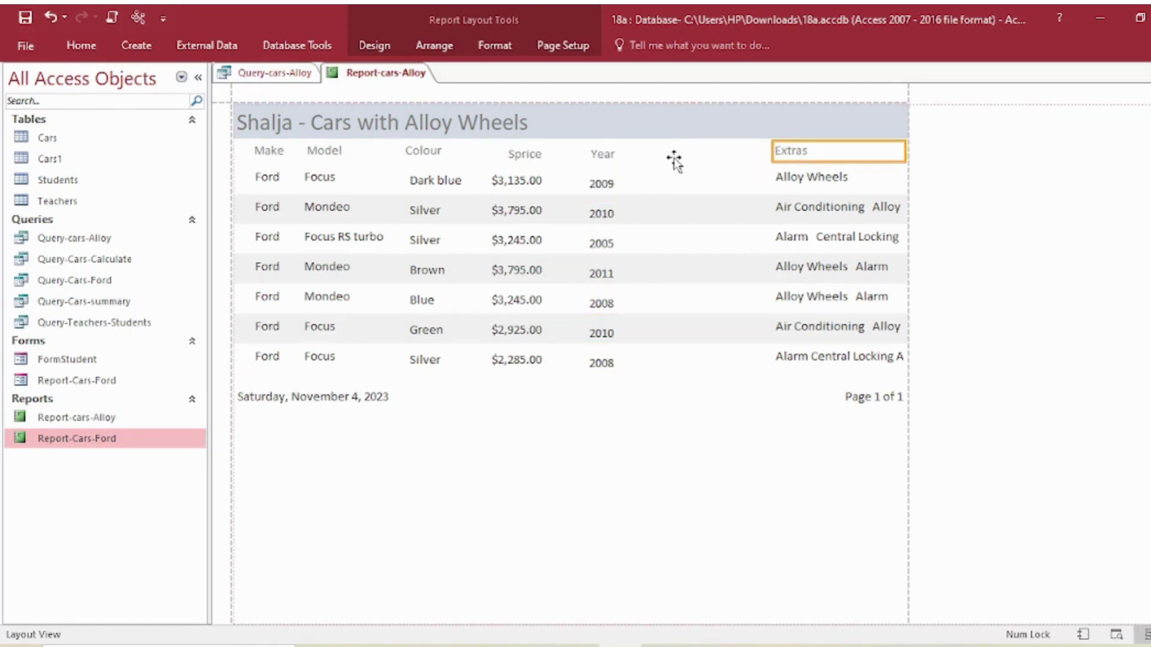
drag(673, 161, 661, 157)
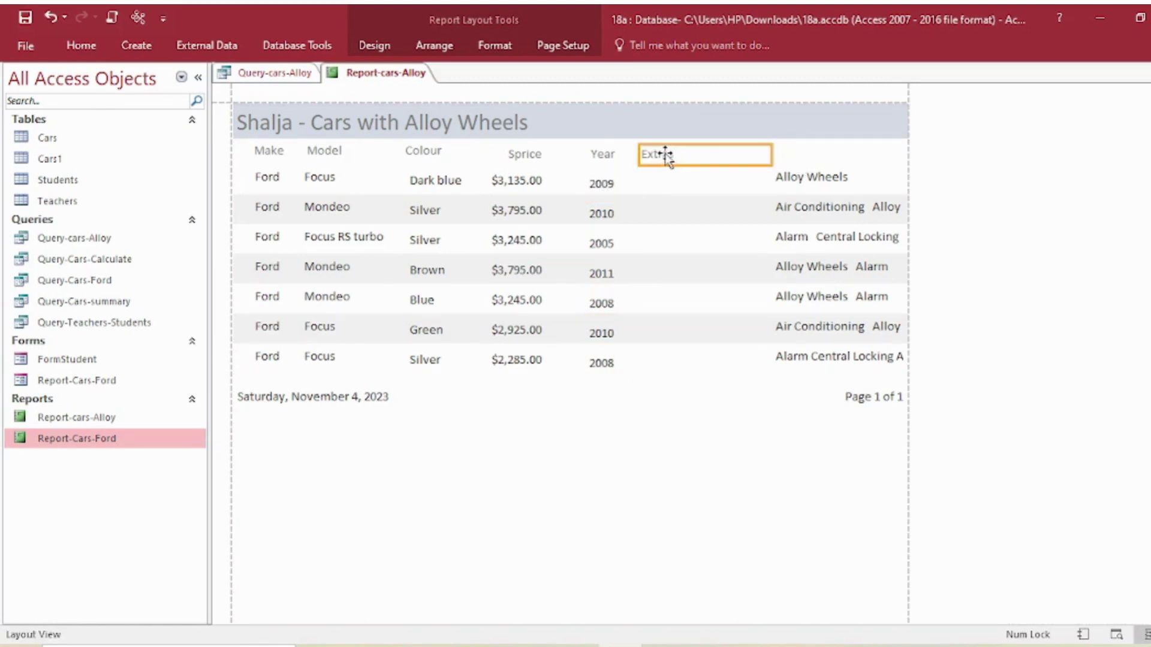
click(804, 179)
drag(819, 182, 654, 183)
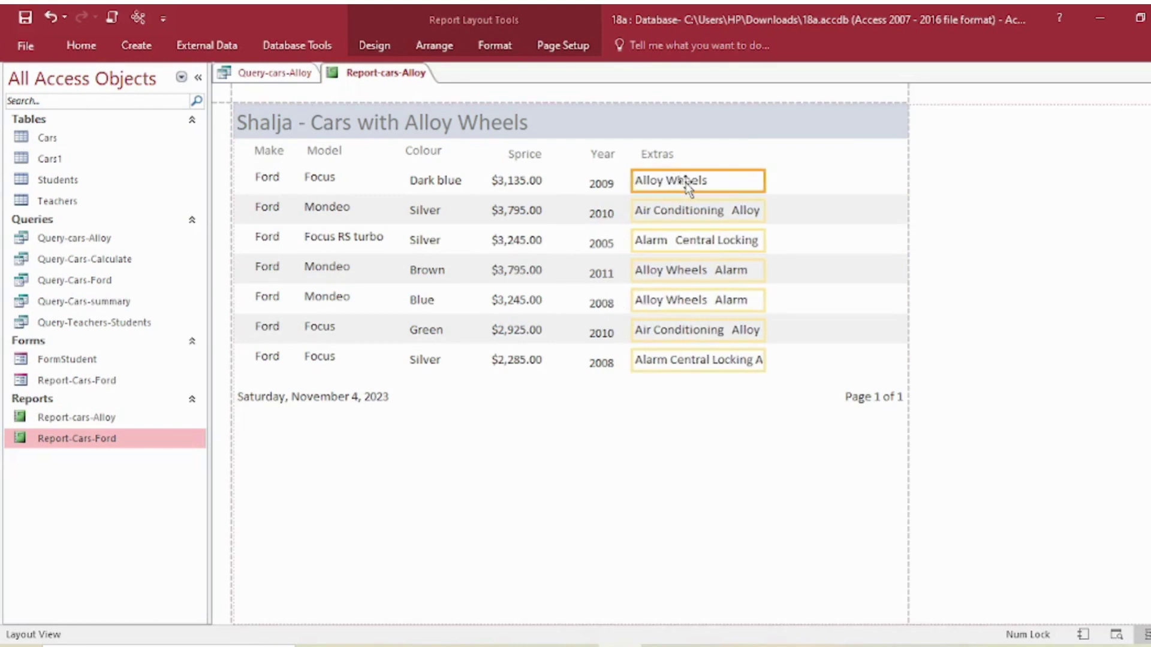
drag(681, 183, 688, 182)
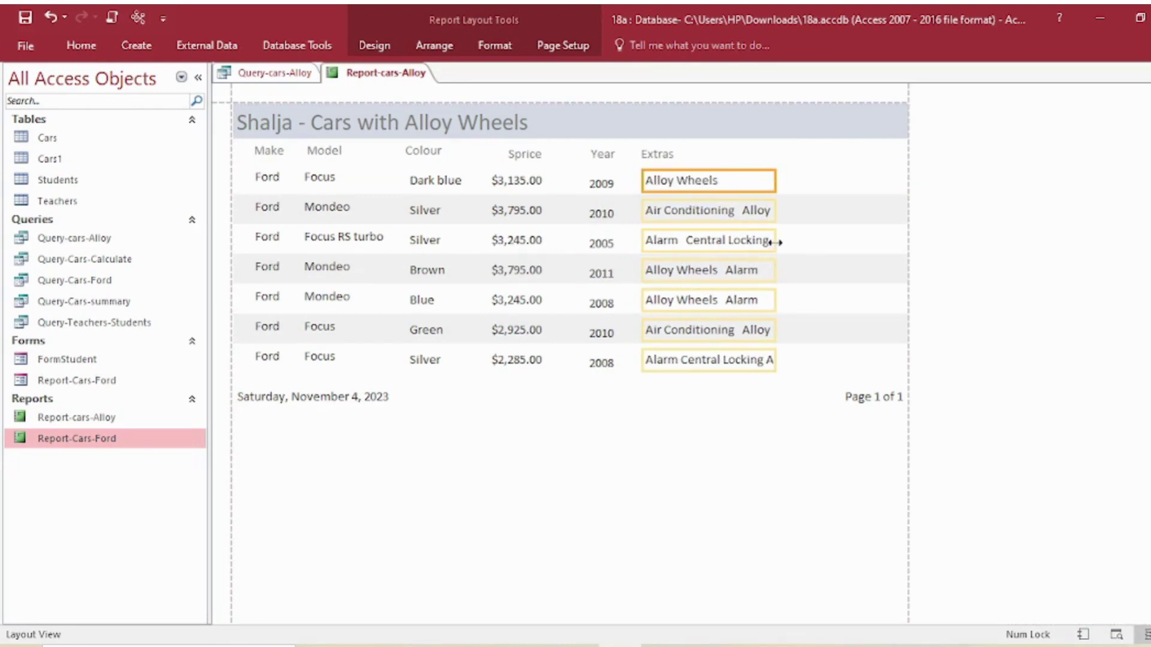
drag(776, 242, 891, 240)
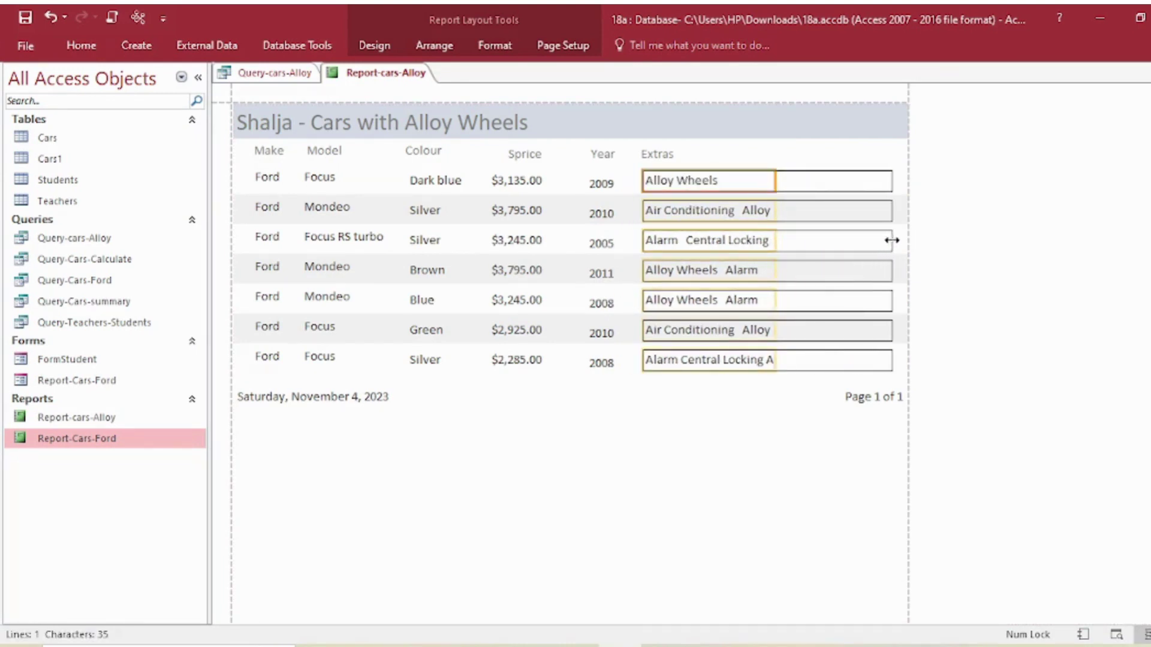
click(723, 456)
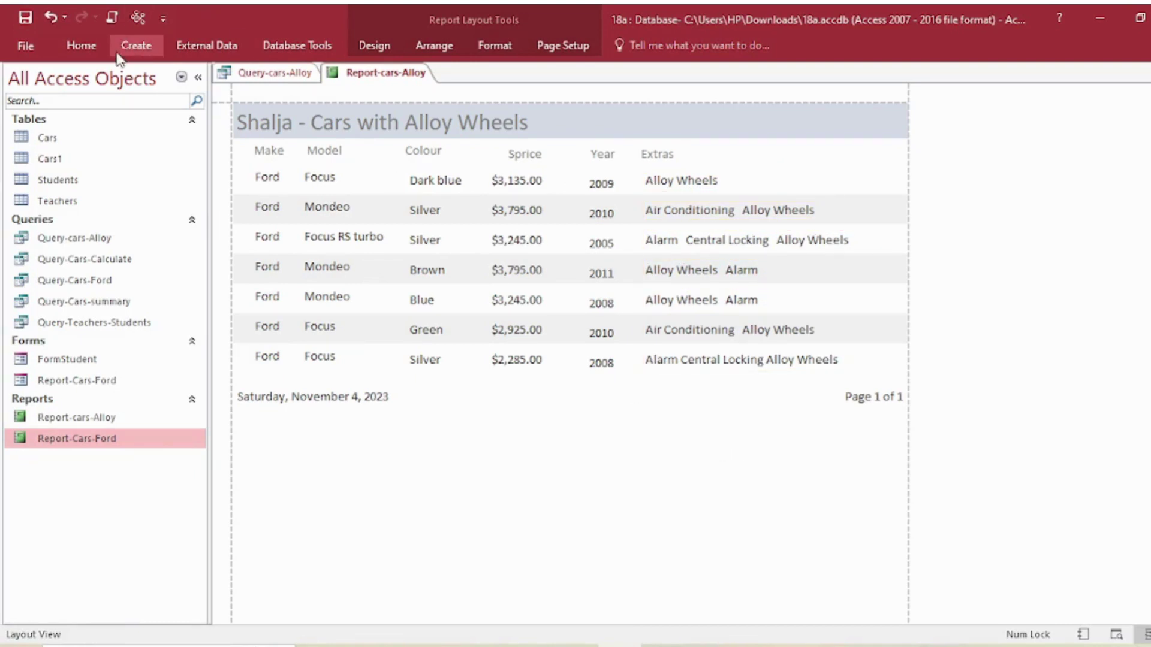
- In Design View, increase the height of the Detail section and make the Extras text box taller, to about two text lines
click(79, 43)
click(12, 116)
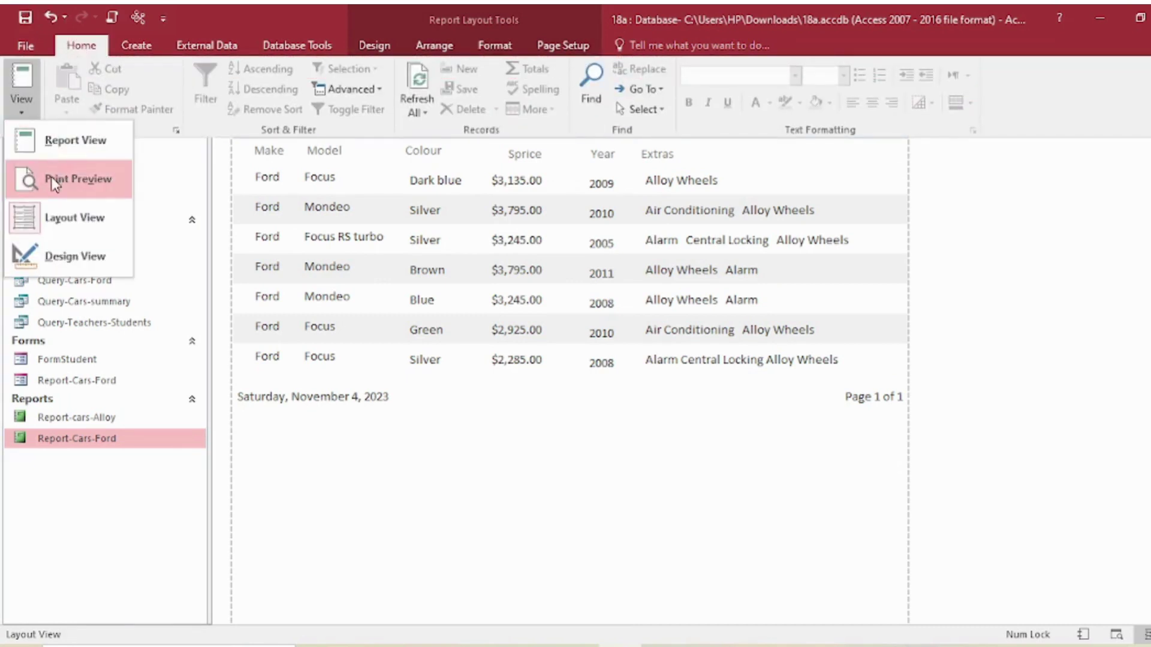
click(60, 256)
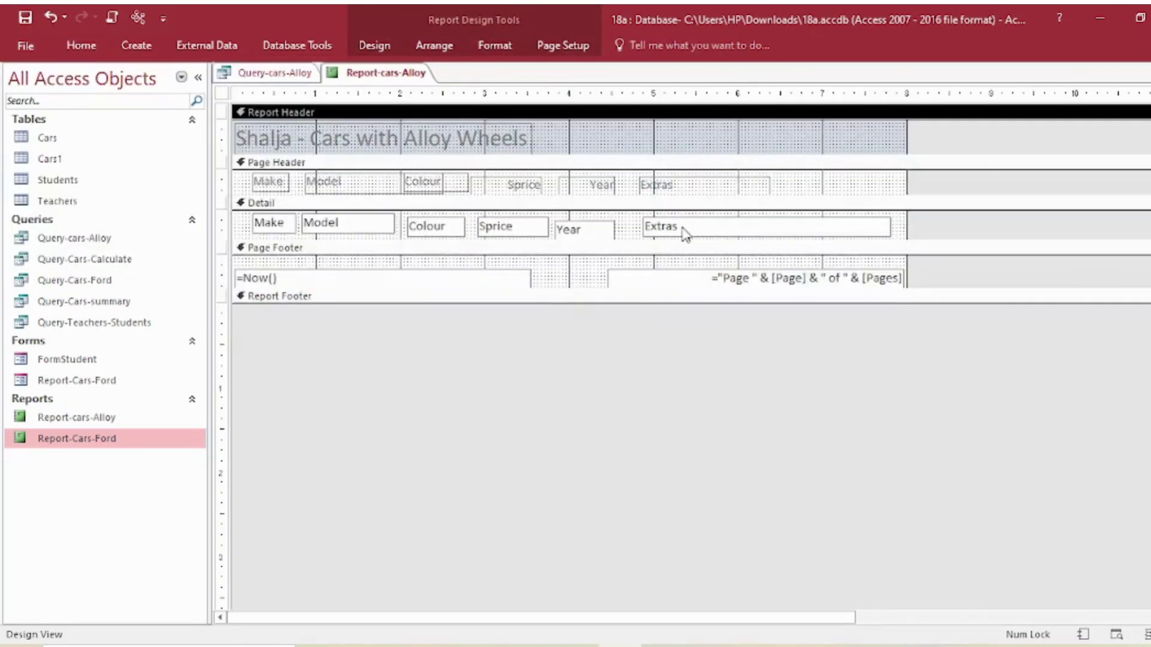
click(683, 231)
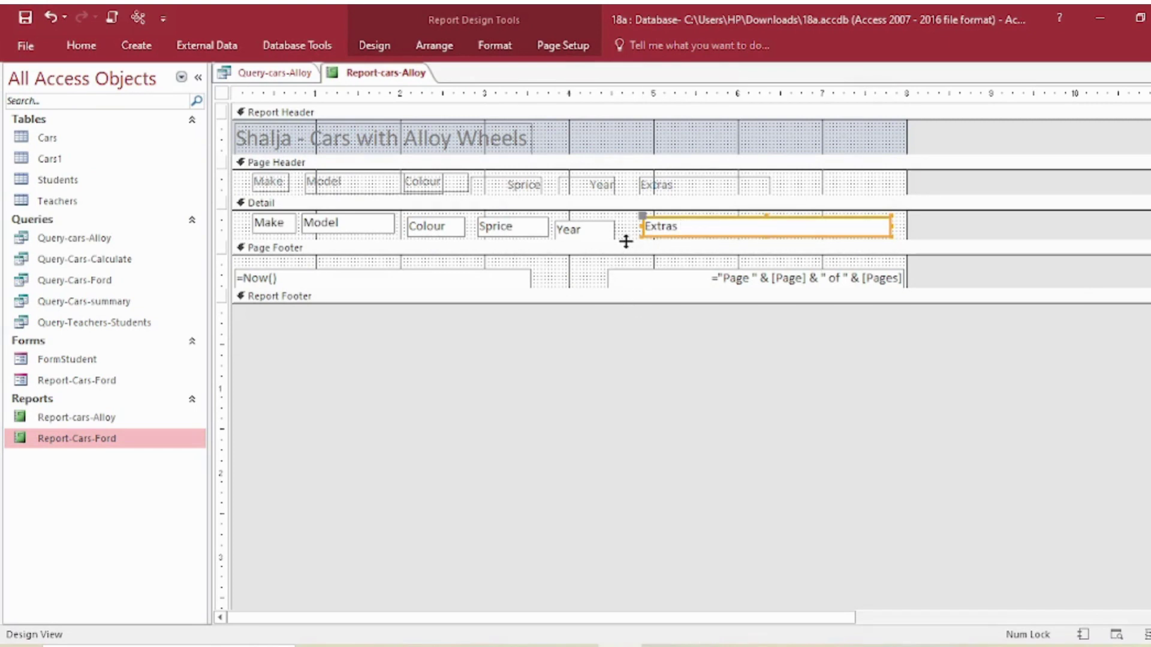
drag(626, 242, 630, 254)
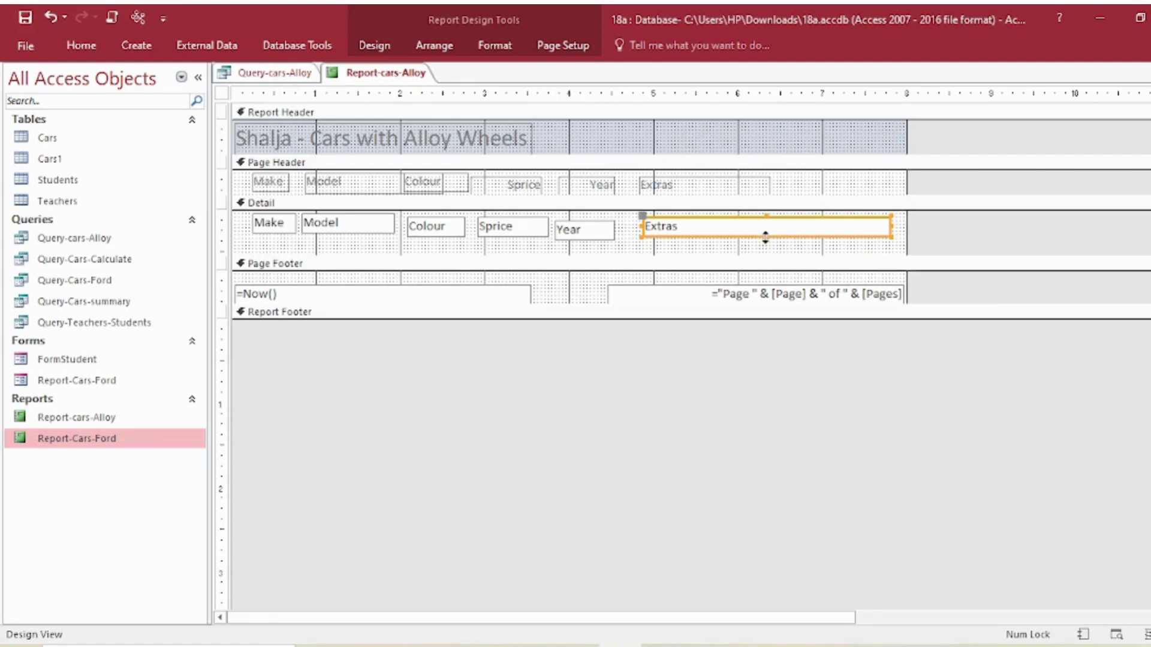
drag(766, 237, 767, 252)
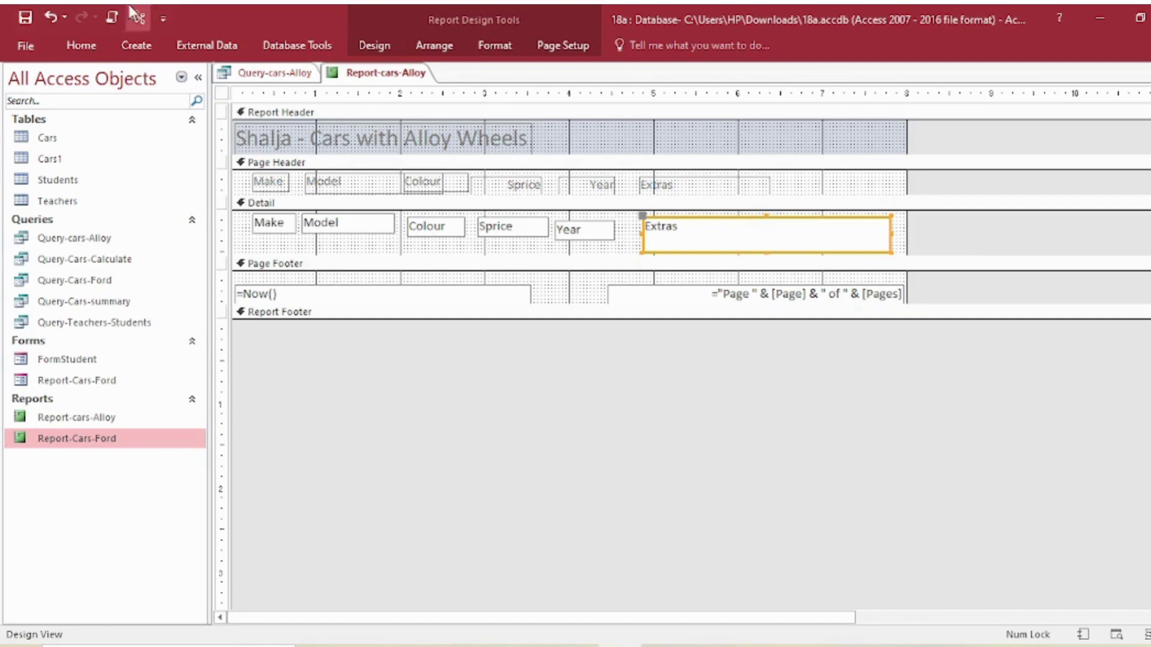
- Return the report to Layout View to check the row spacing and the Extras values
click(81, 47)
click(22, 106)
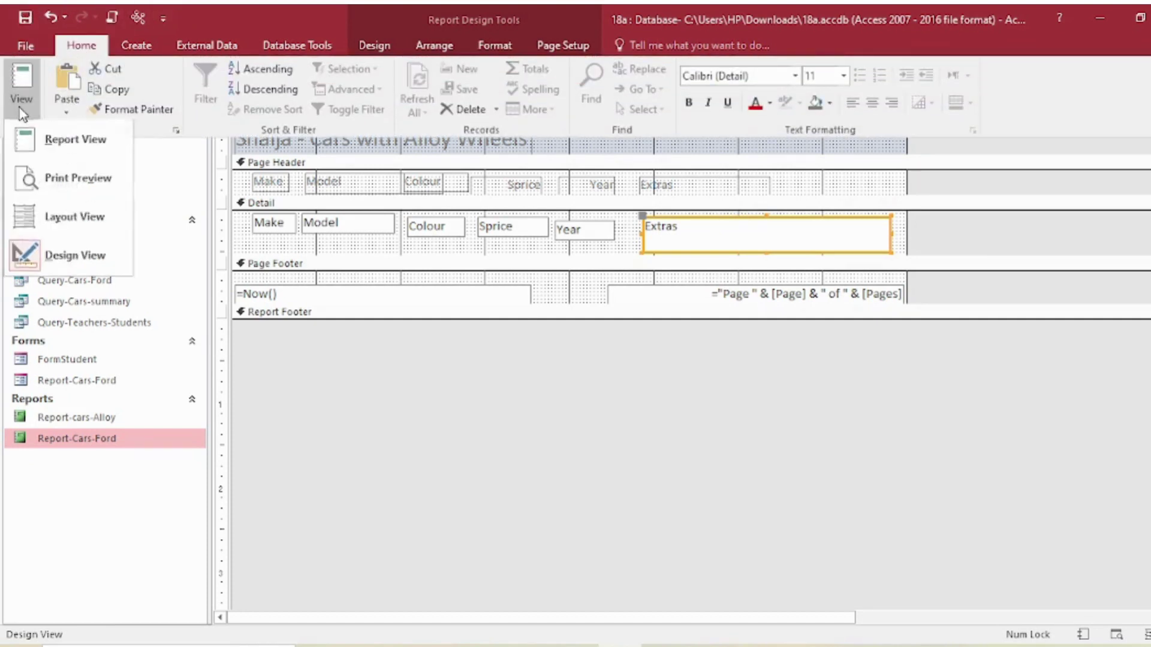
click(72, 216)
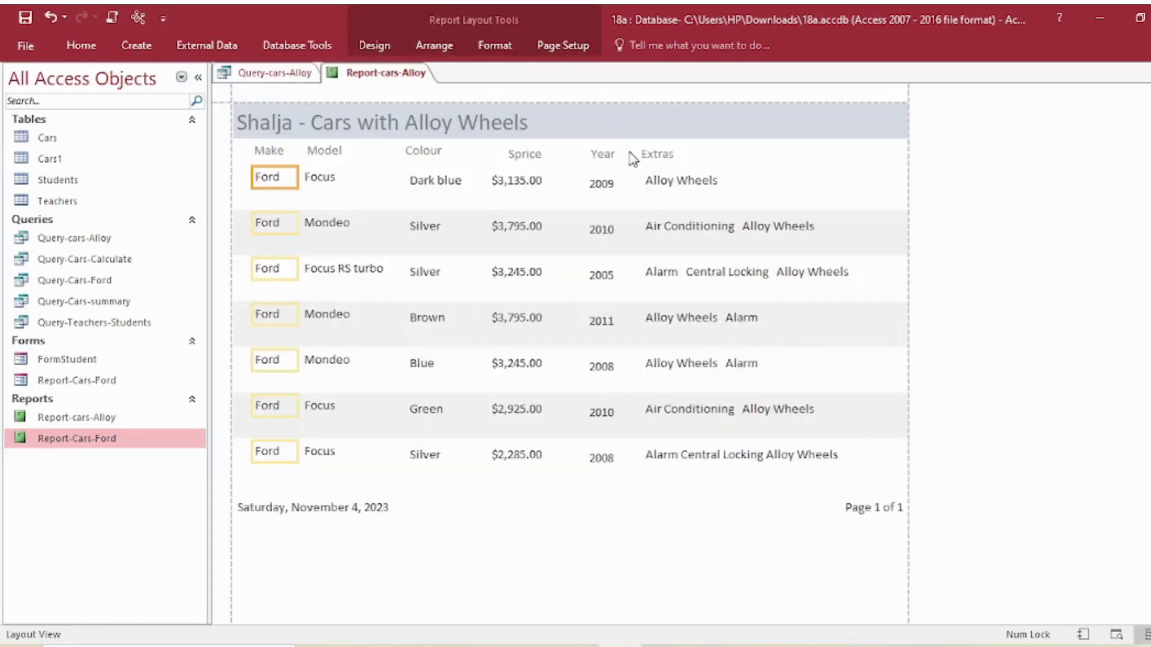
click(577, 577)
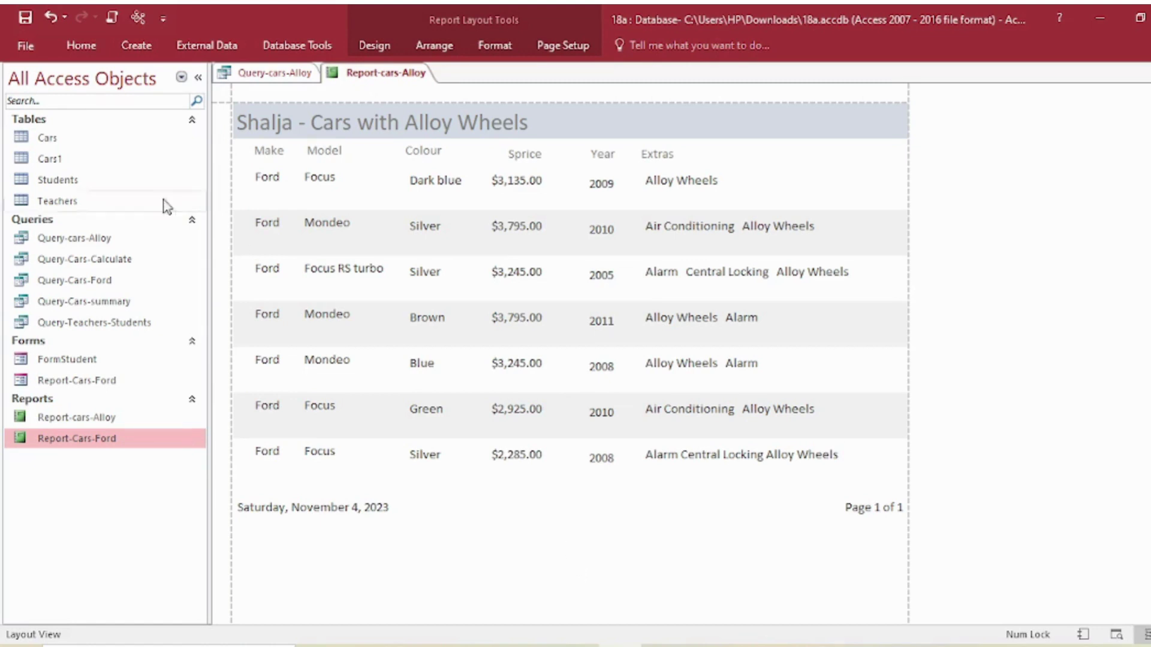
- Switch the finished alloy wheels report to a different view
click(67, 42)
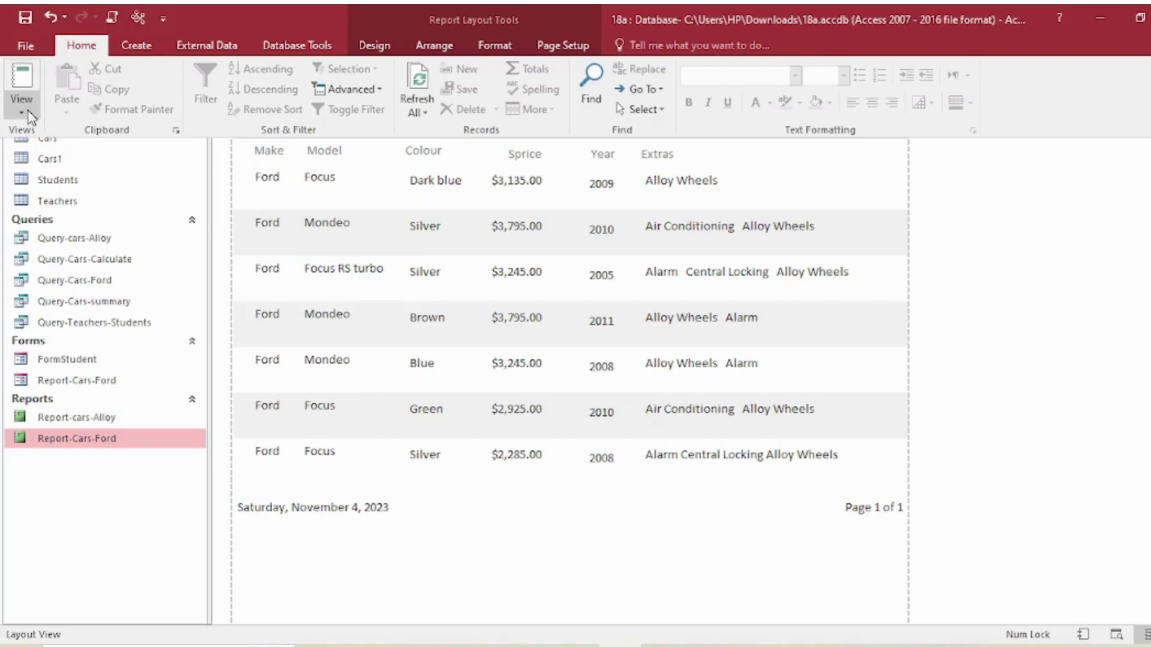